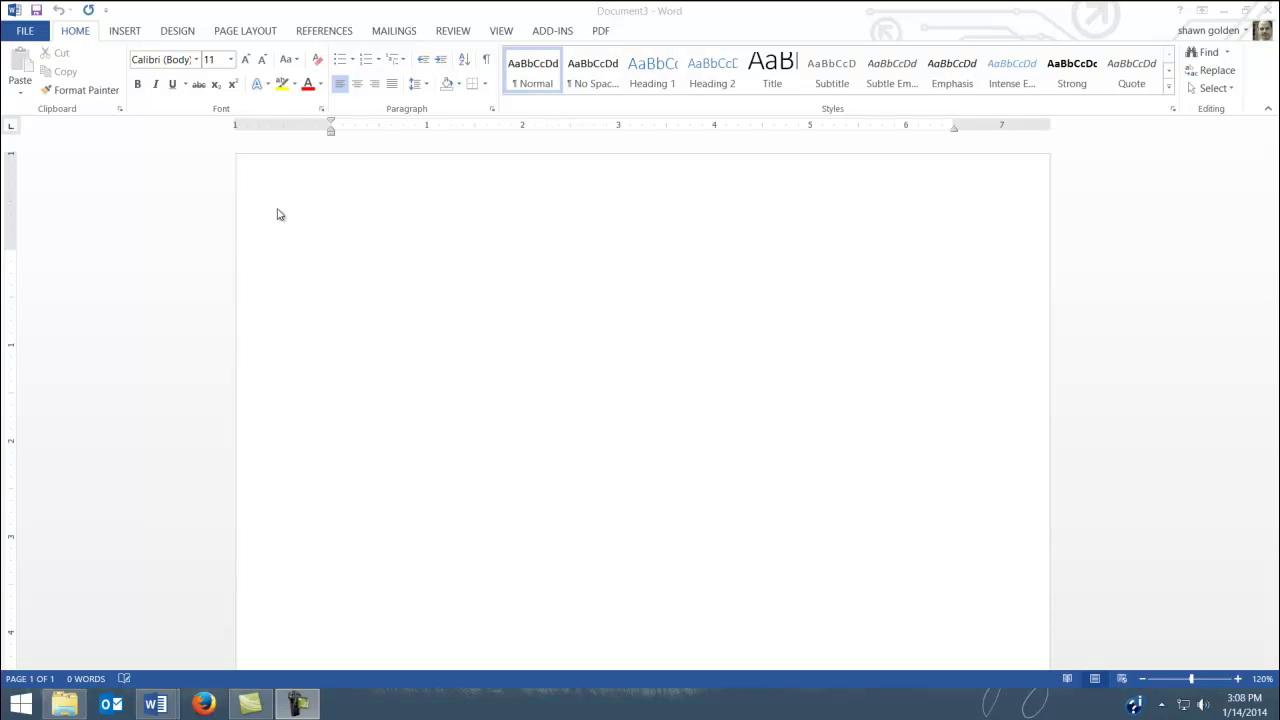
Launch the Step-by-Step Mail Merge Wizard for Letters and choose Start from a template
click(181, 225)
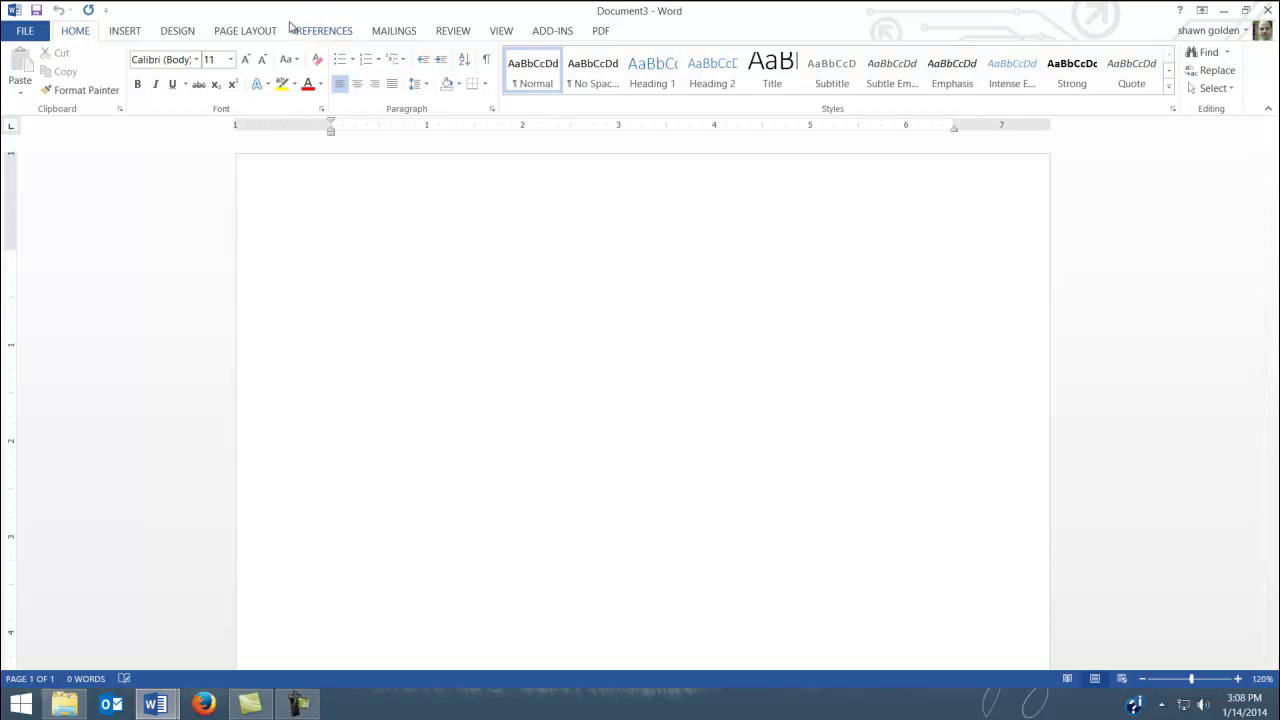
click(388, 33)
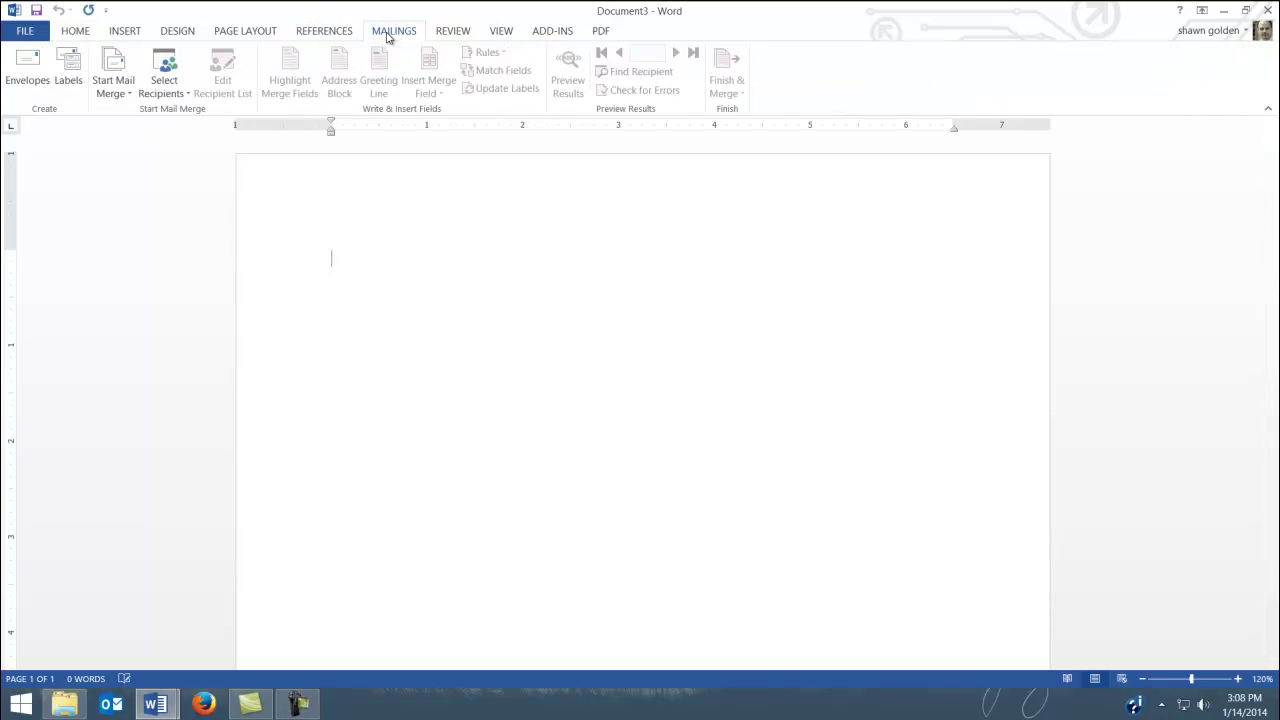
click(113, 85)
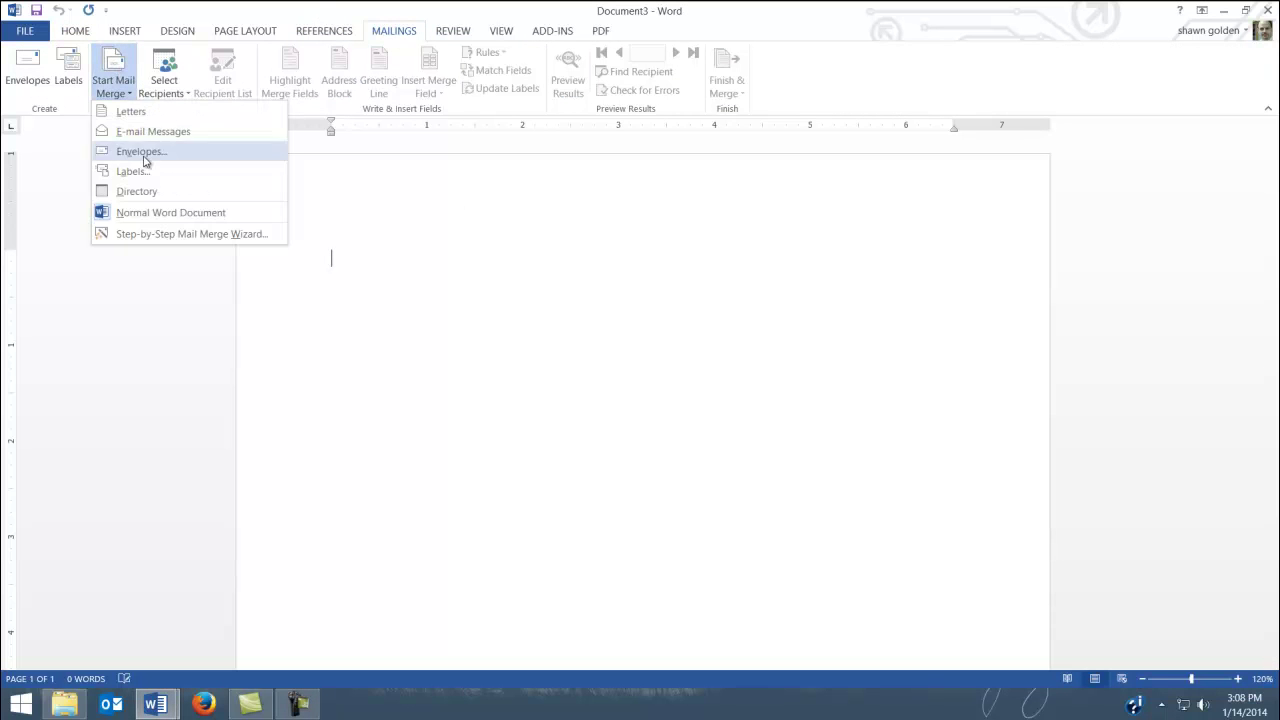
click(120, 236)
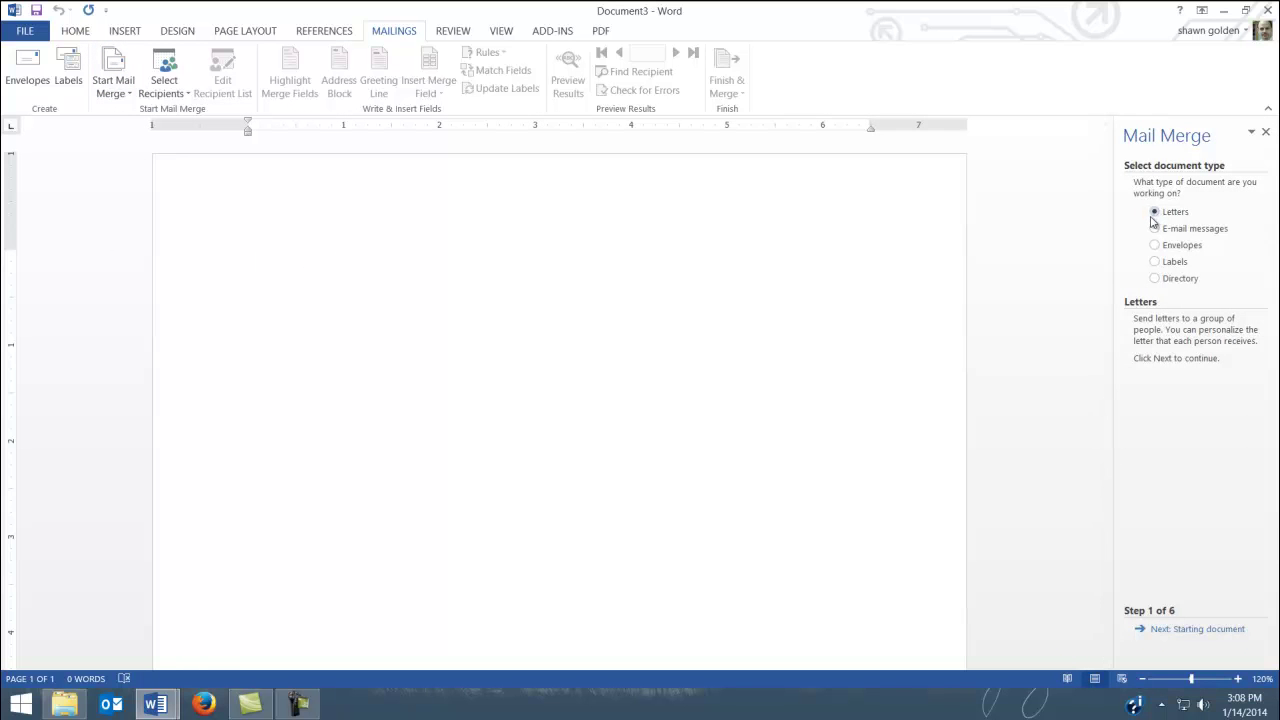
click(1184, 634)
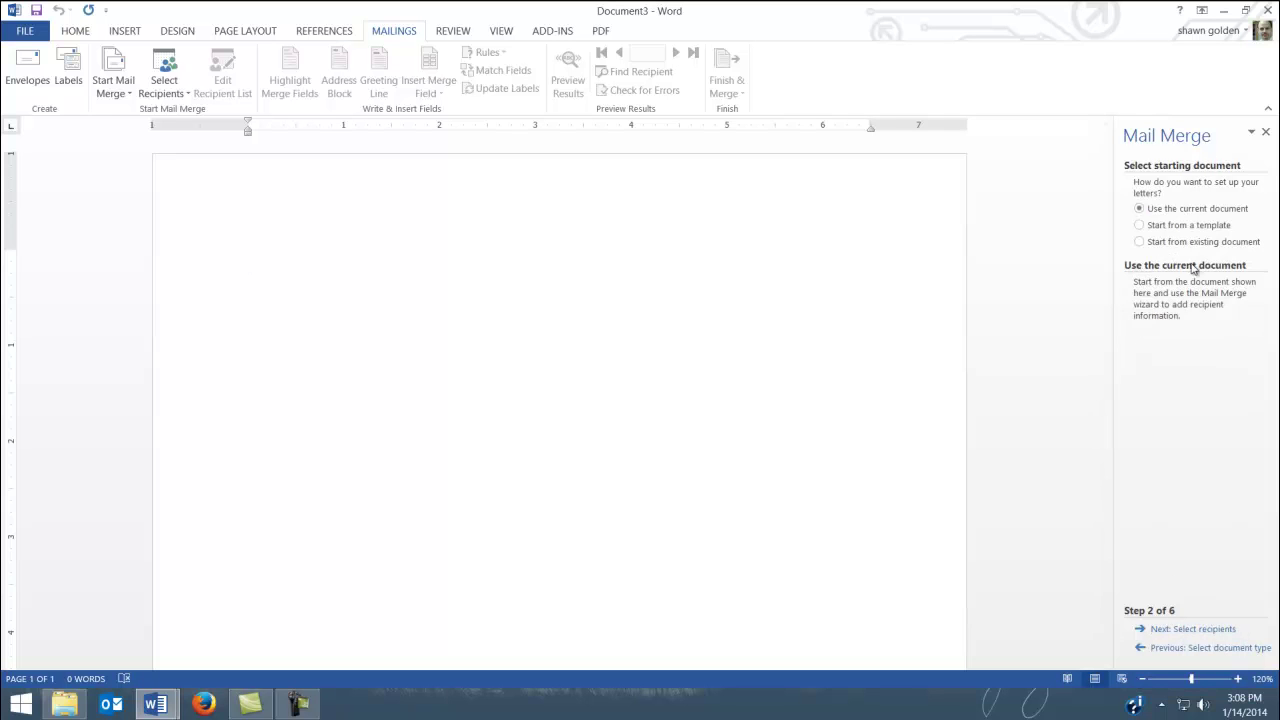
click(1140, 226)
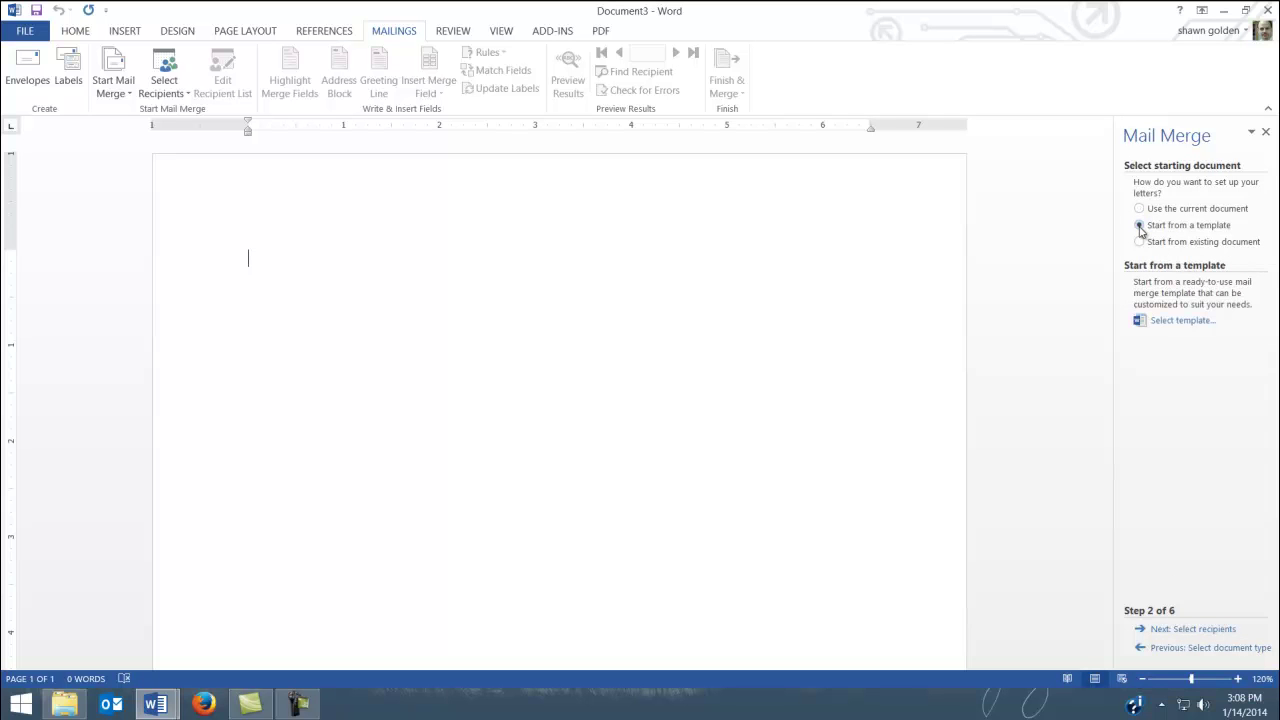
Fill the document with the Timeless letter template from the Letters templates
click(1182, 321)
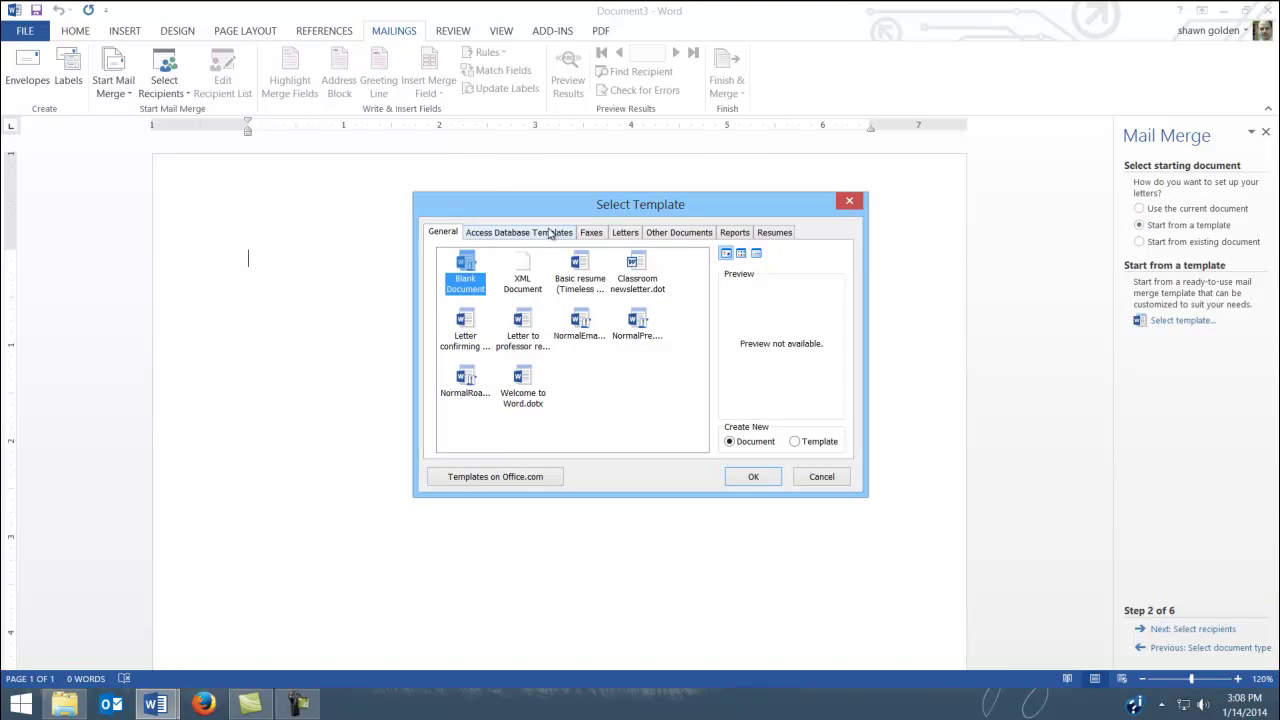
click(622, 233)
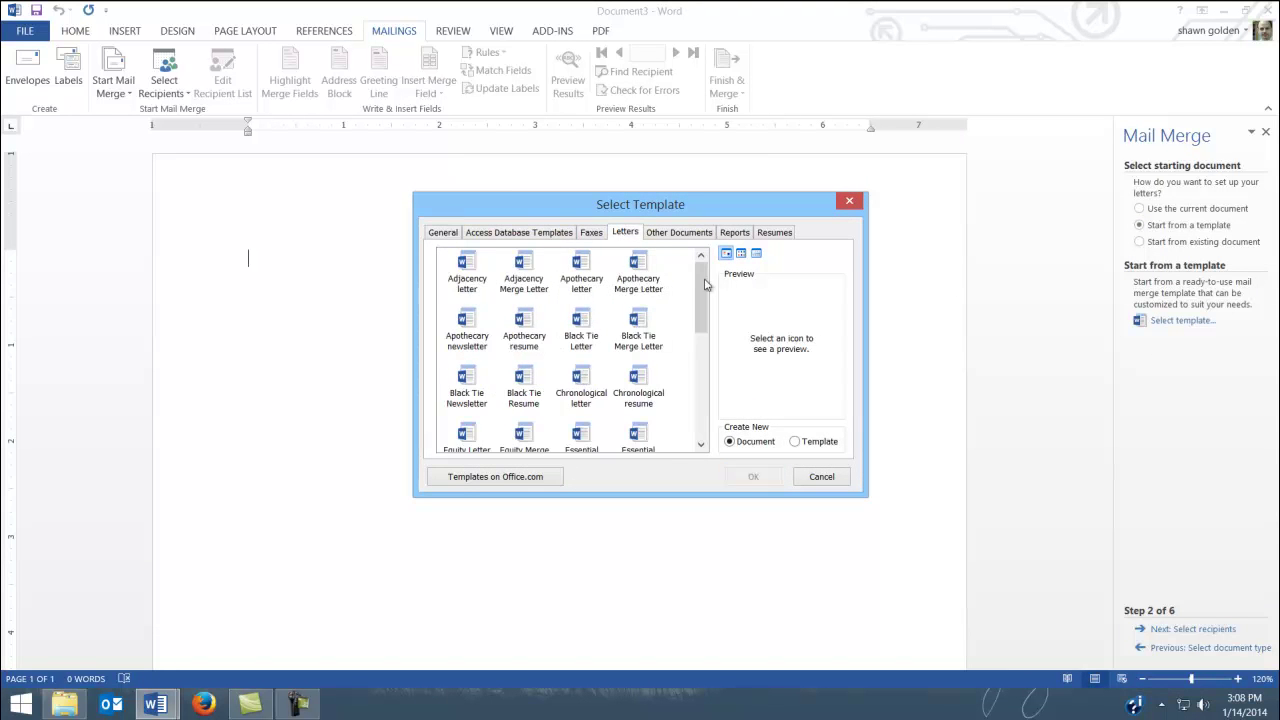
drag(701, 300, 711, 411)
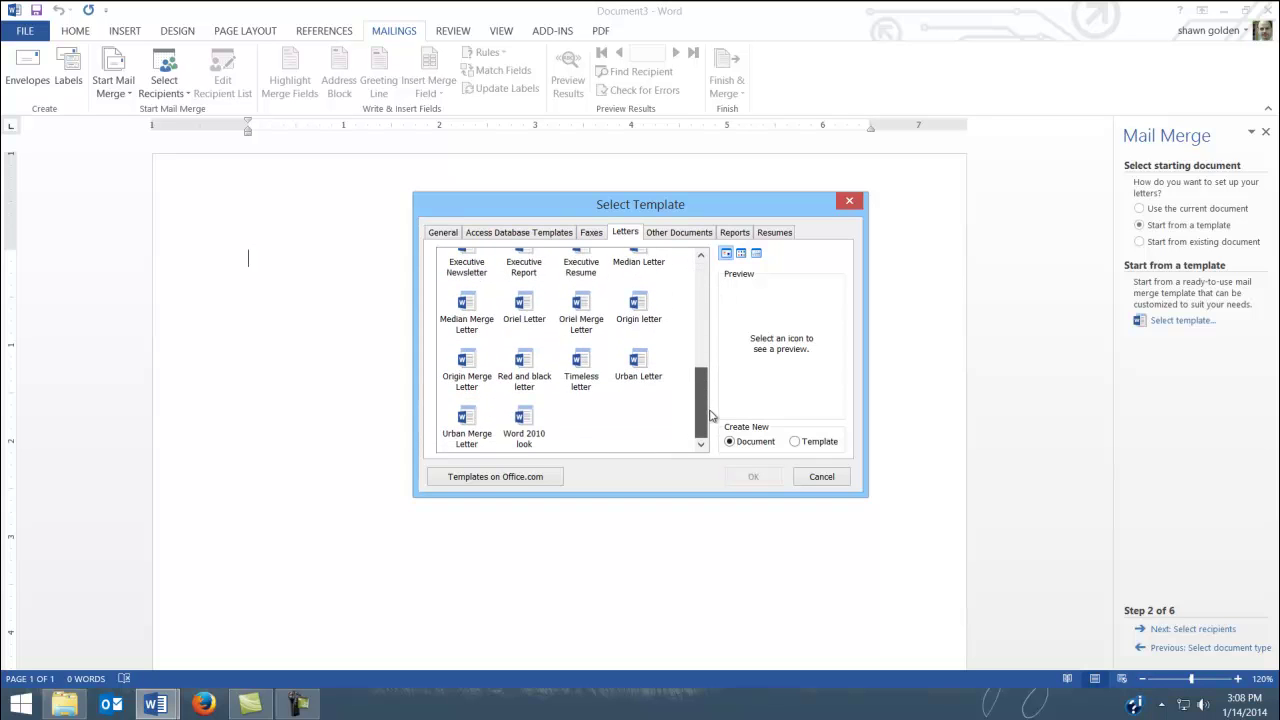
click(581, 363)
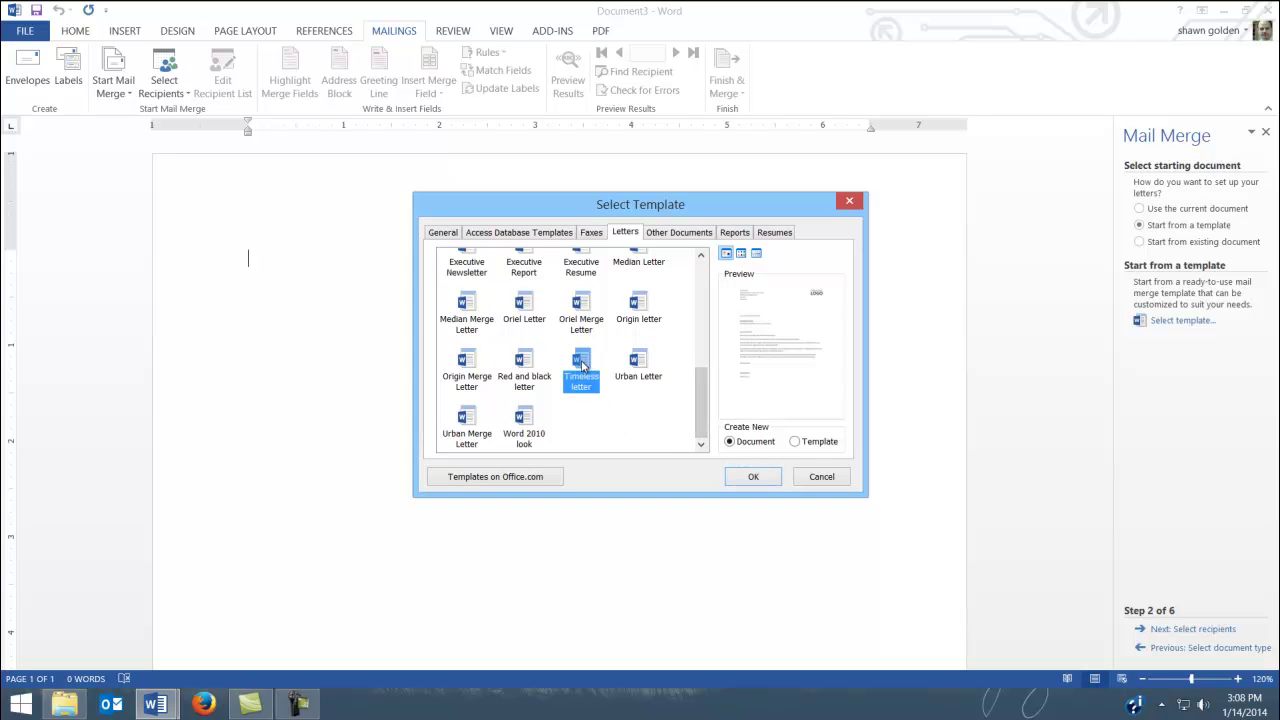
click(753, 477)
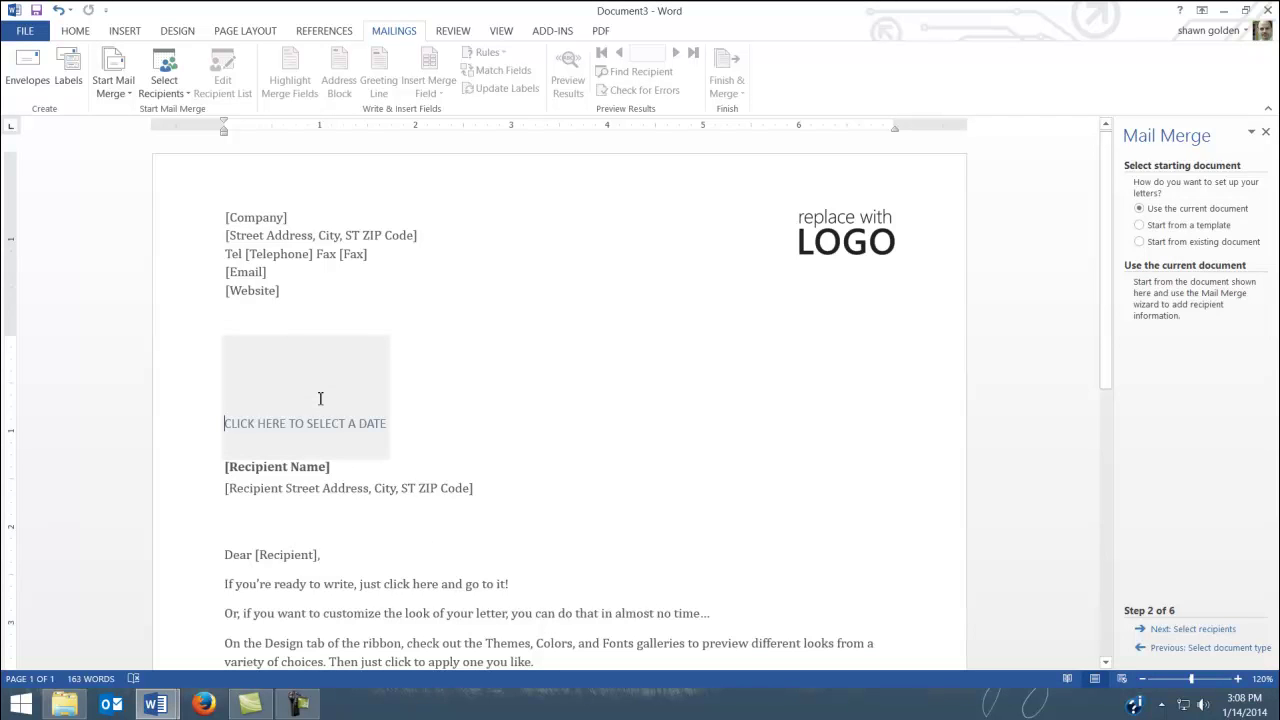
Type the sender's name and street address, city, state and ZIP into the header placeholders
click(266, 219)
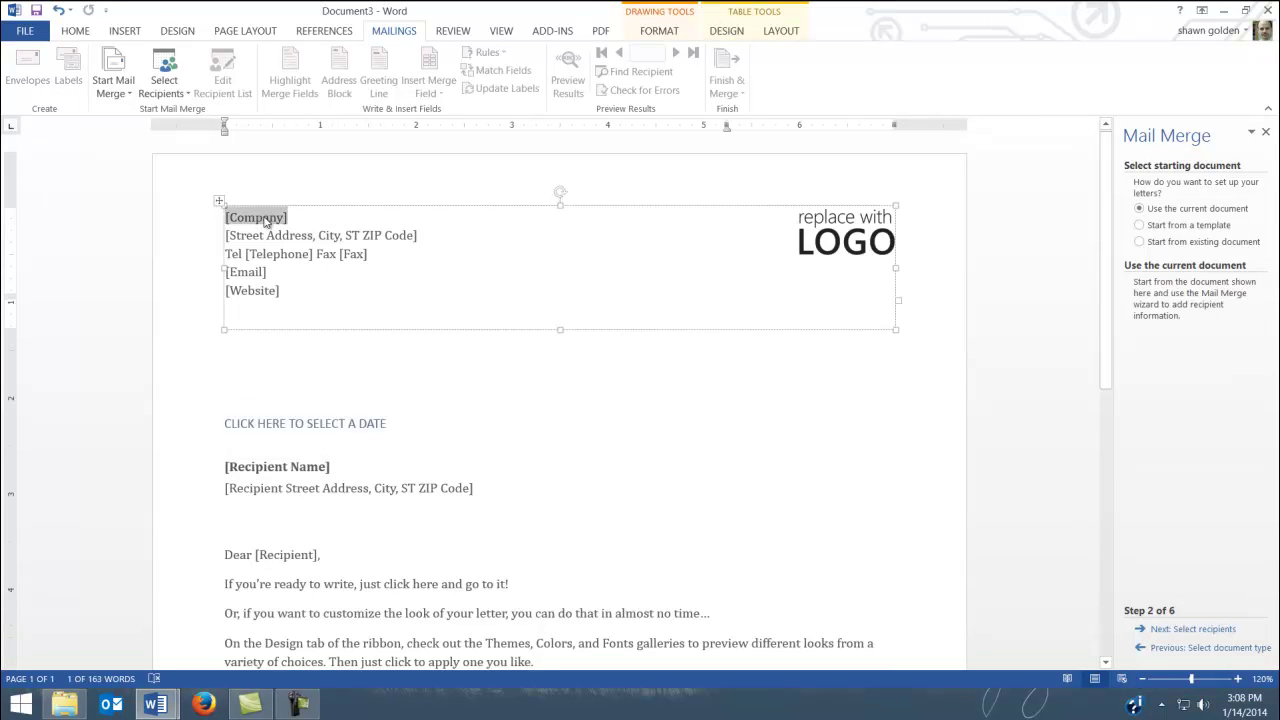
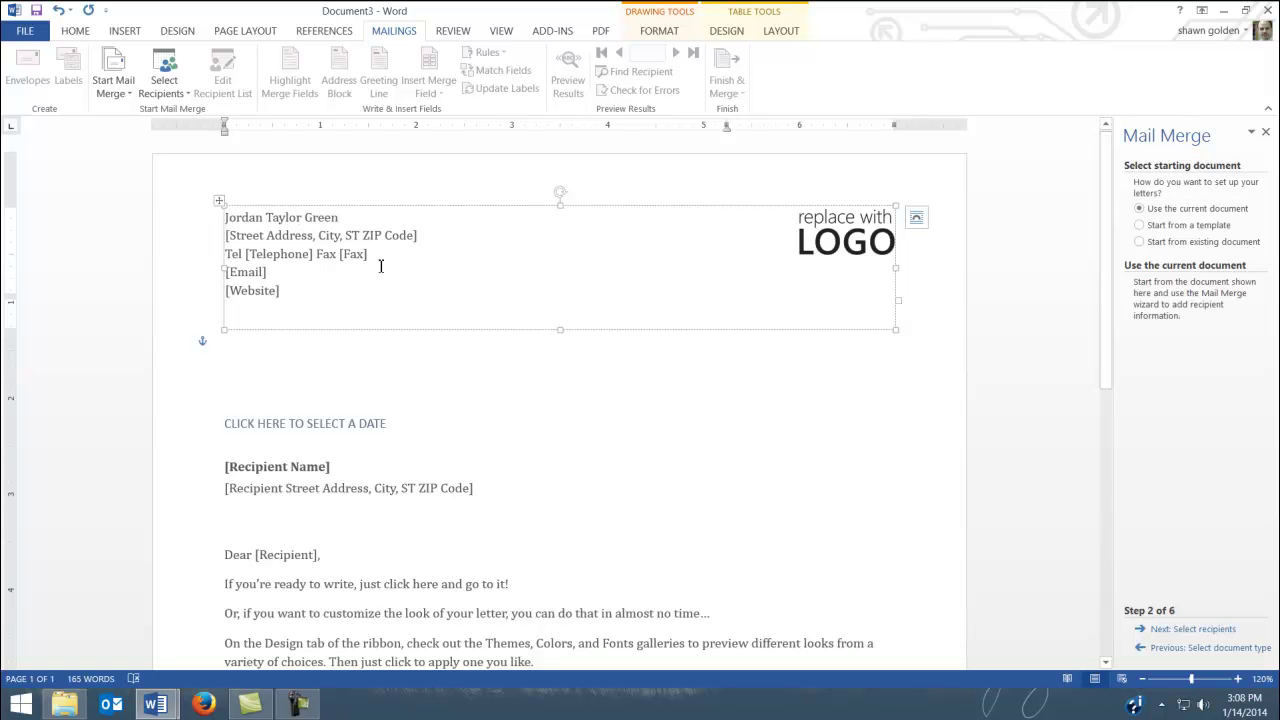
click(279, 240)
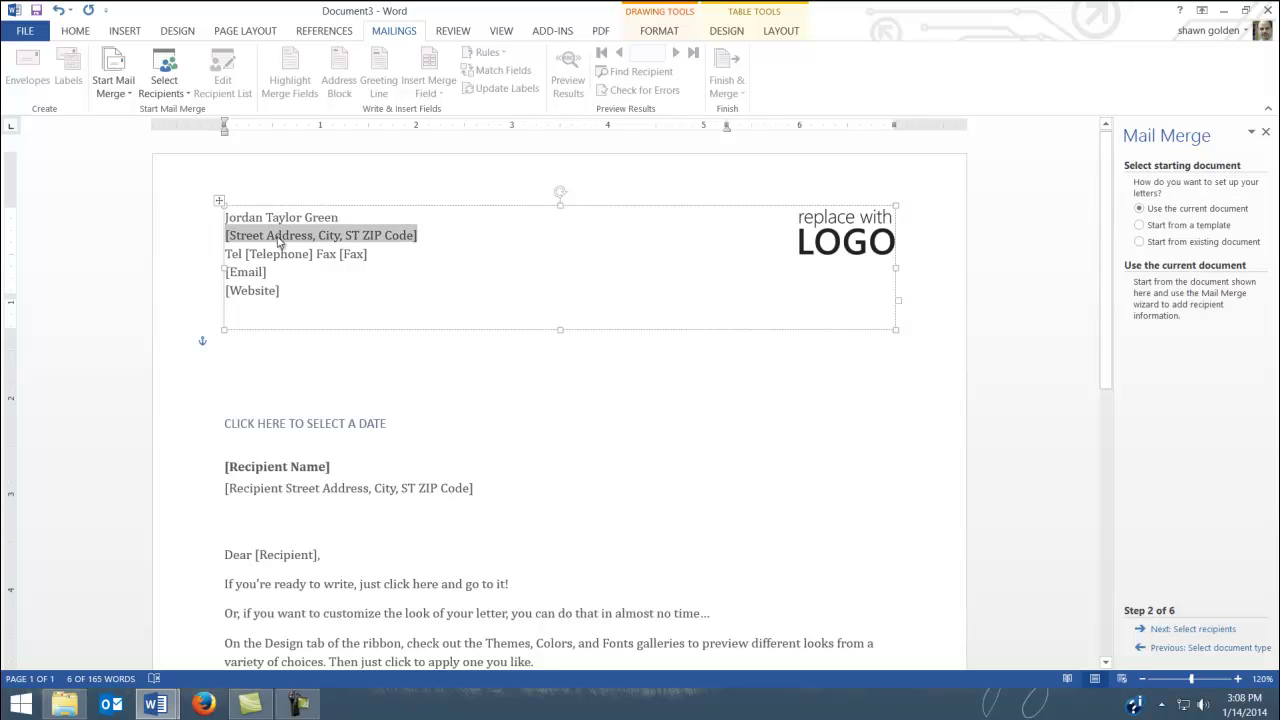
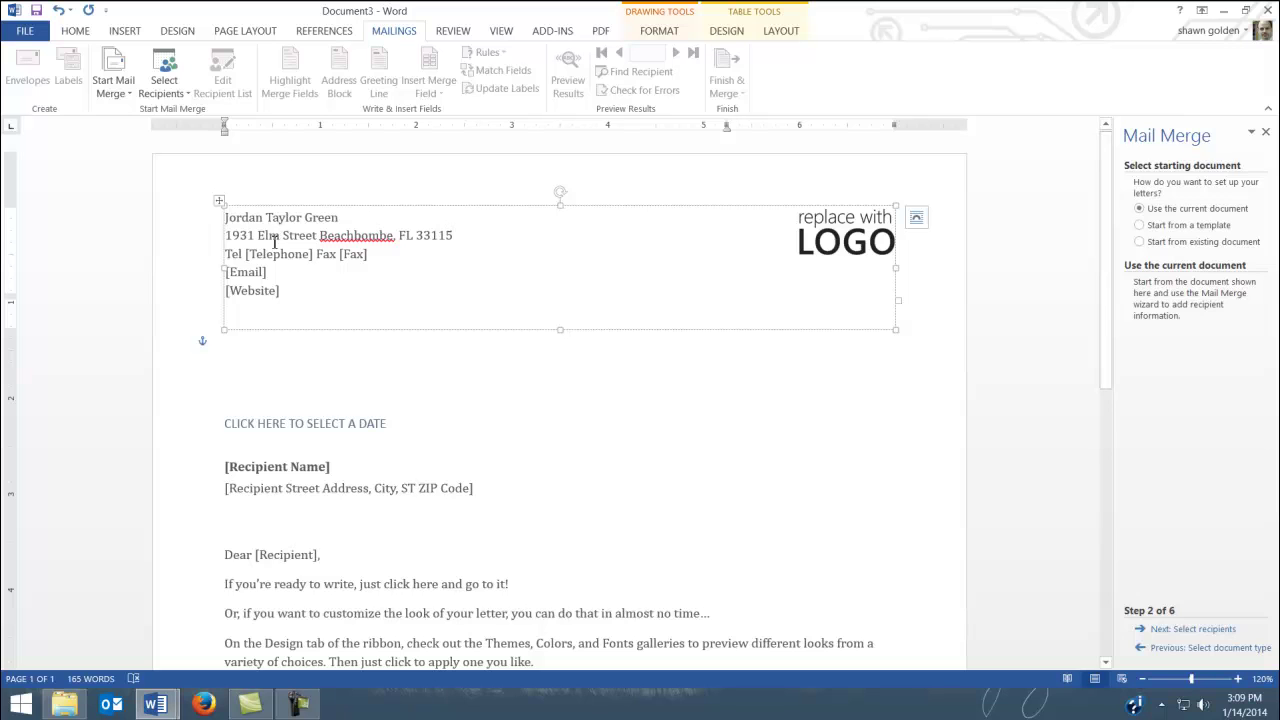
click(278, 257)
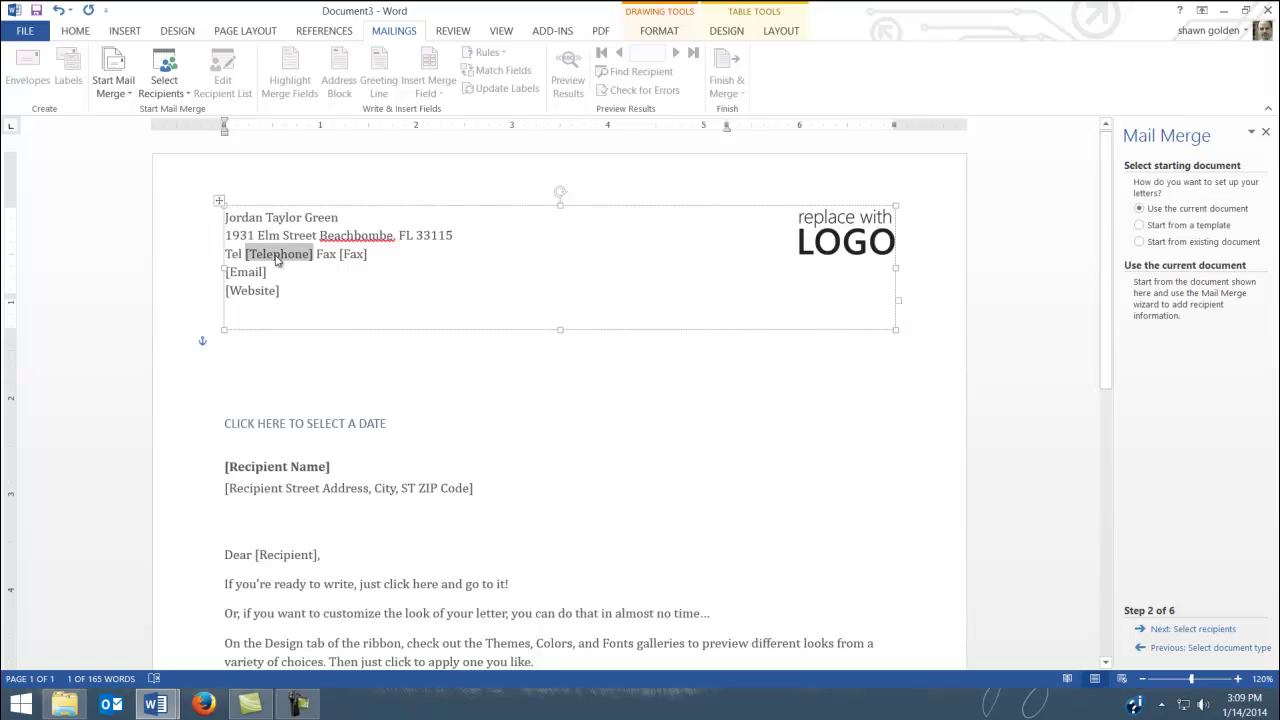
Replace the Telephone and Fax placeholders with a 'Cell:' line holding the sender's phone number
drag(372, 254, 233, 255)
key(Delete)
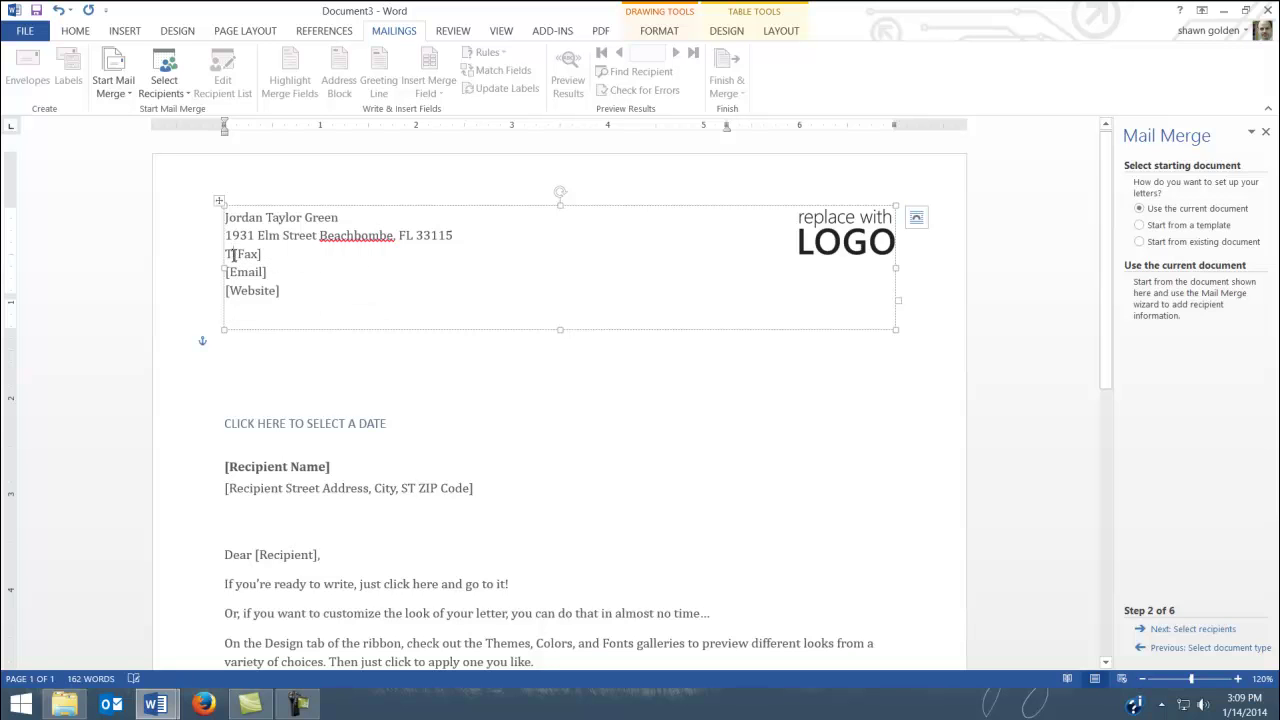
key(Delete)
key(BackSpace)
text(Cell:)
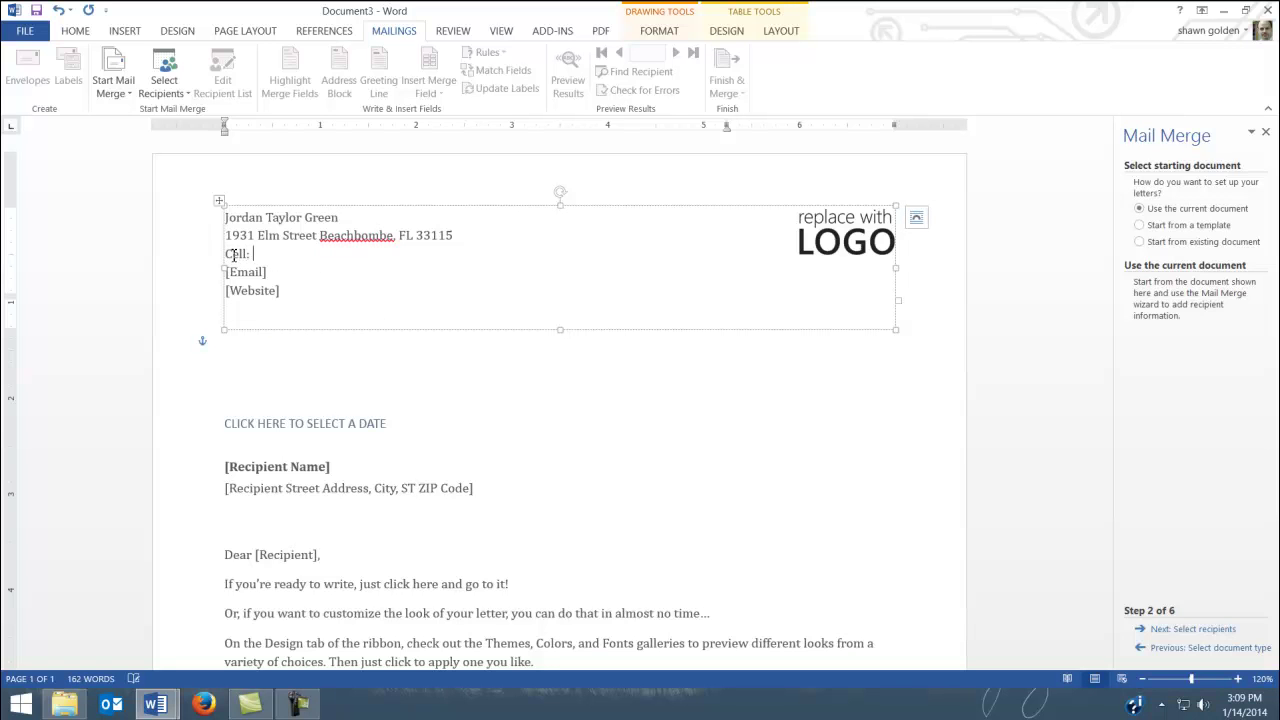
text( 583-555-2772)
Enter the sender's e-mail address and delete the Website placeholder
click(247, 280)
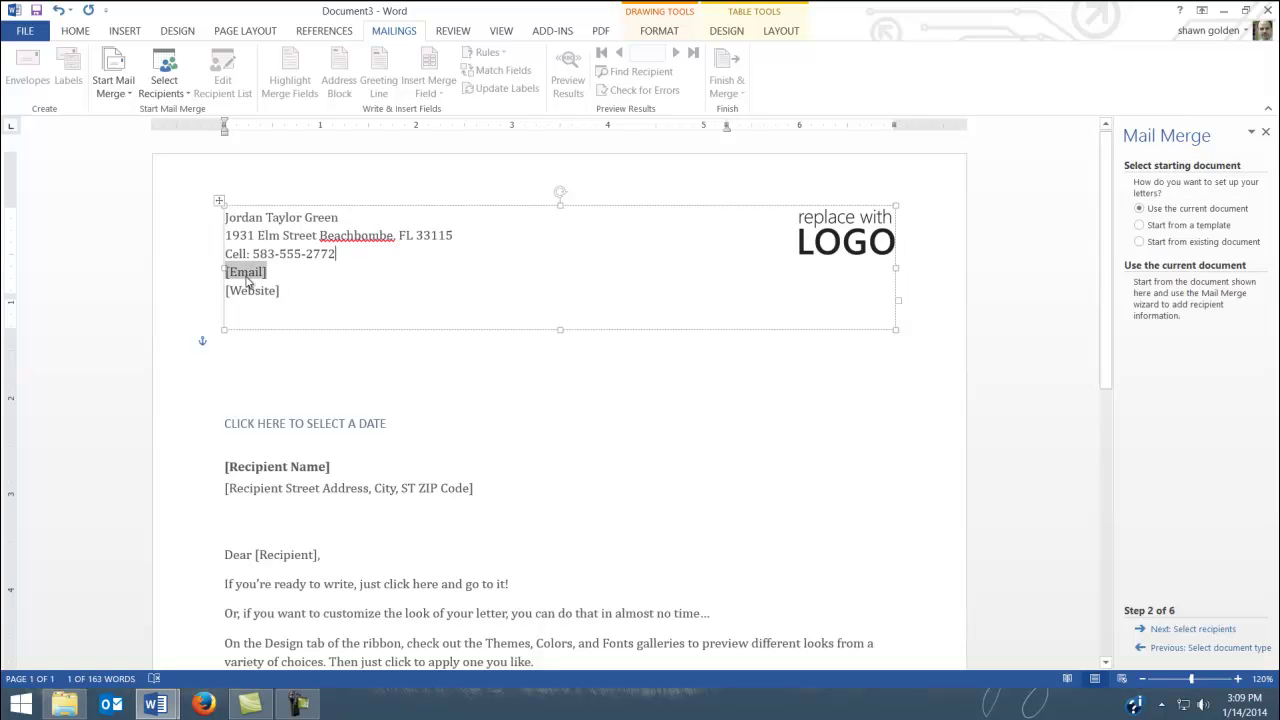
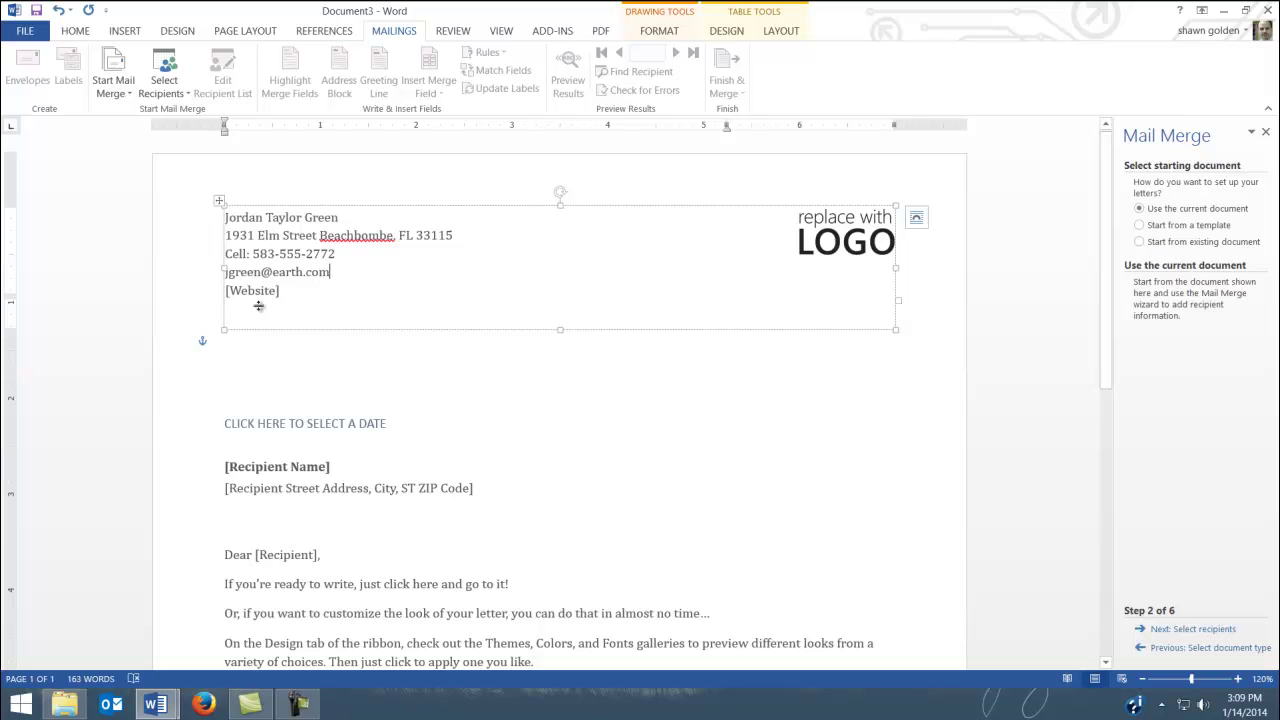
click(262, 293)
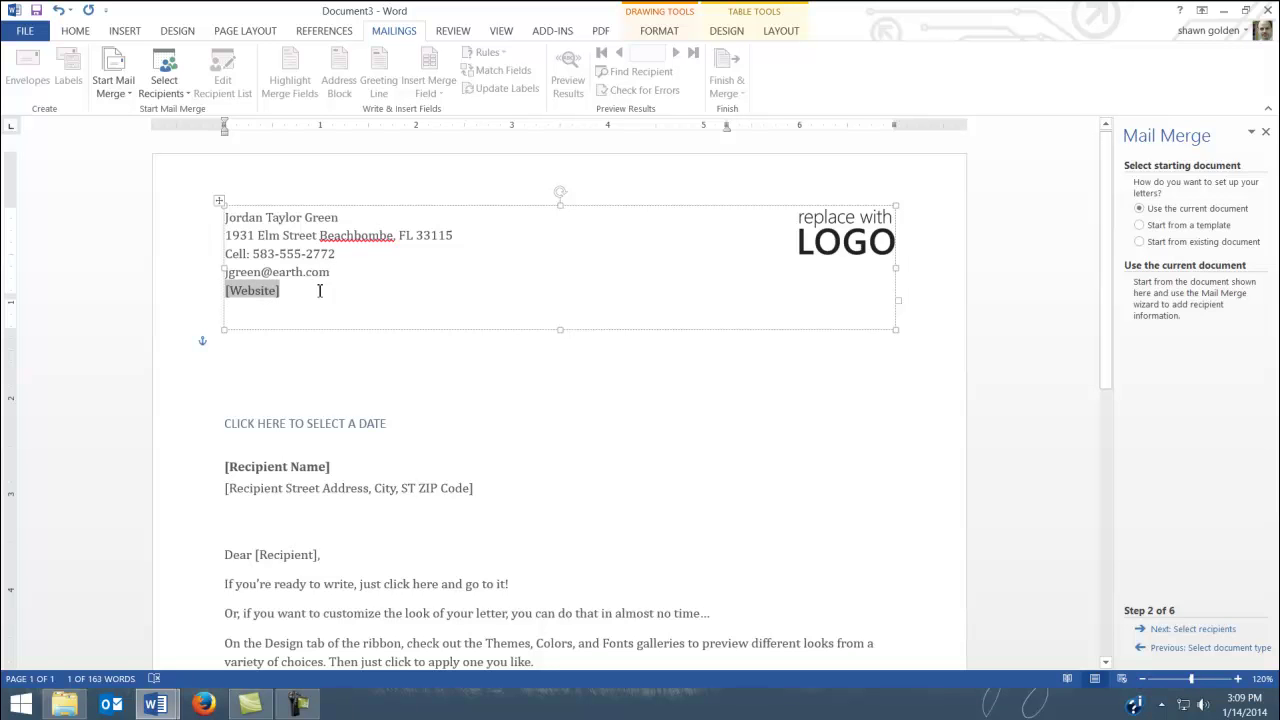
key(Delete)
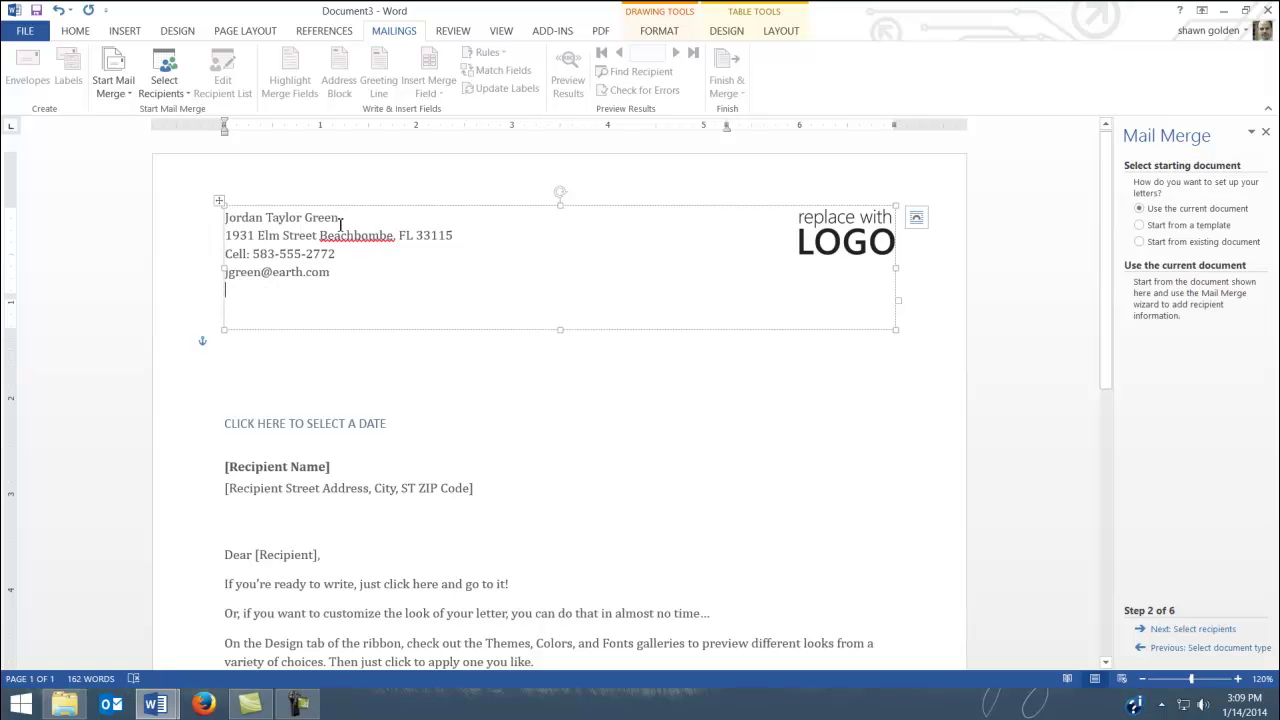
drag(346, 218, 234, 222)
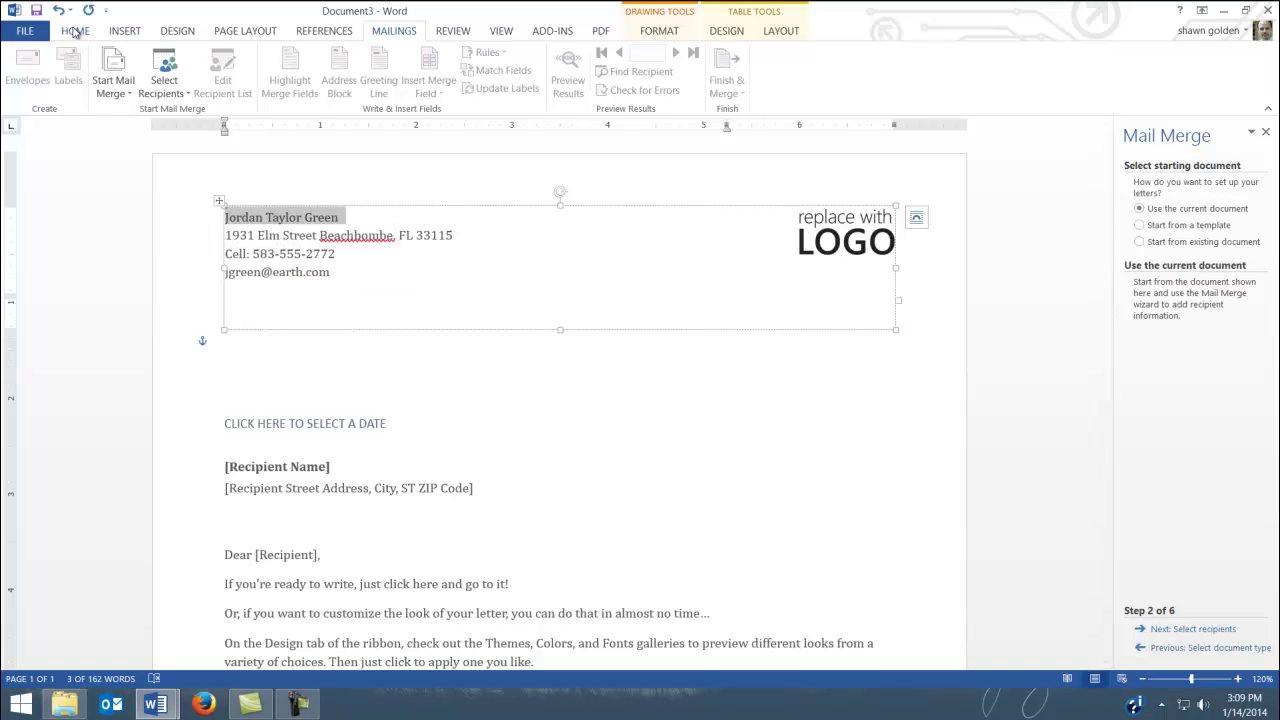
Set the sender's name to 14 pt and the address, cell and e-mail lines to 9 pt
click(75, 30)
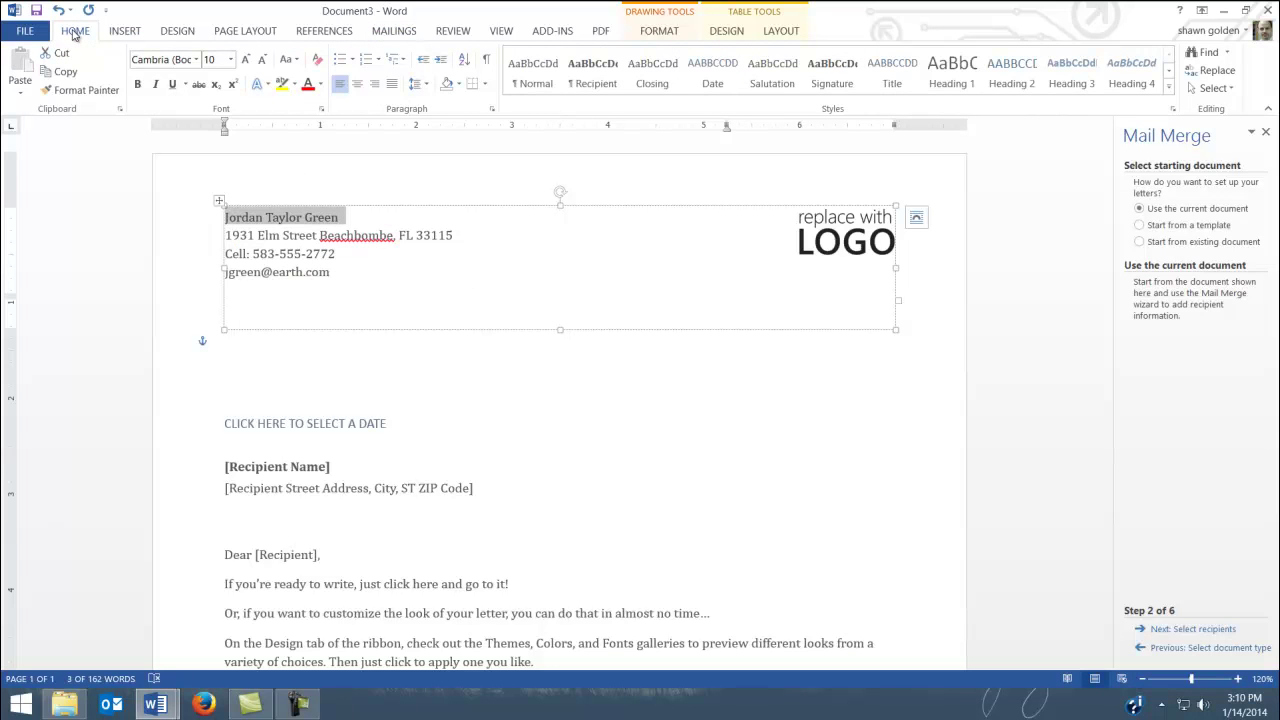
click(231, 59)
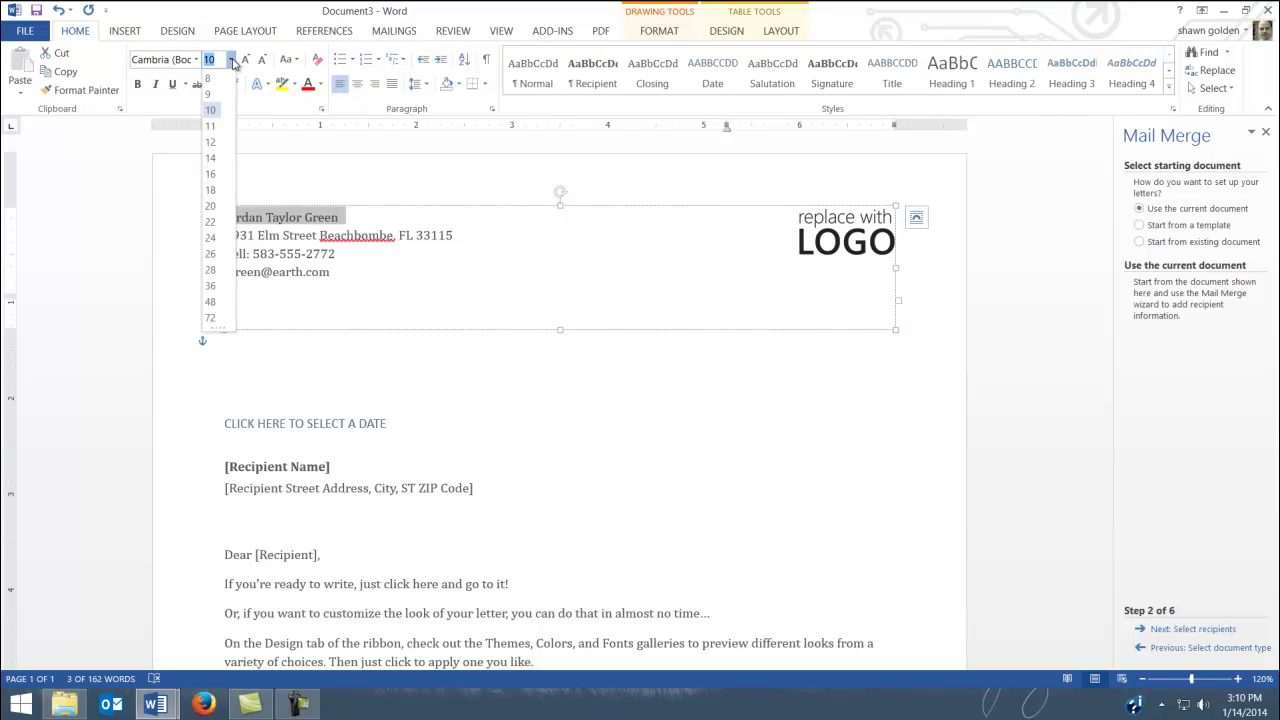
click(210, 157)
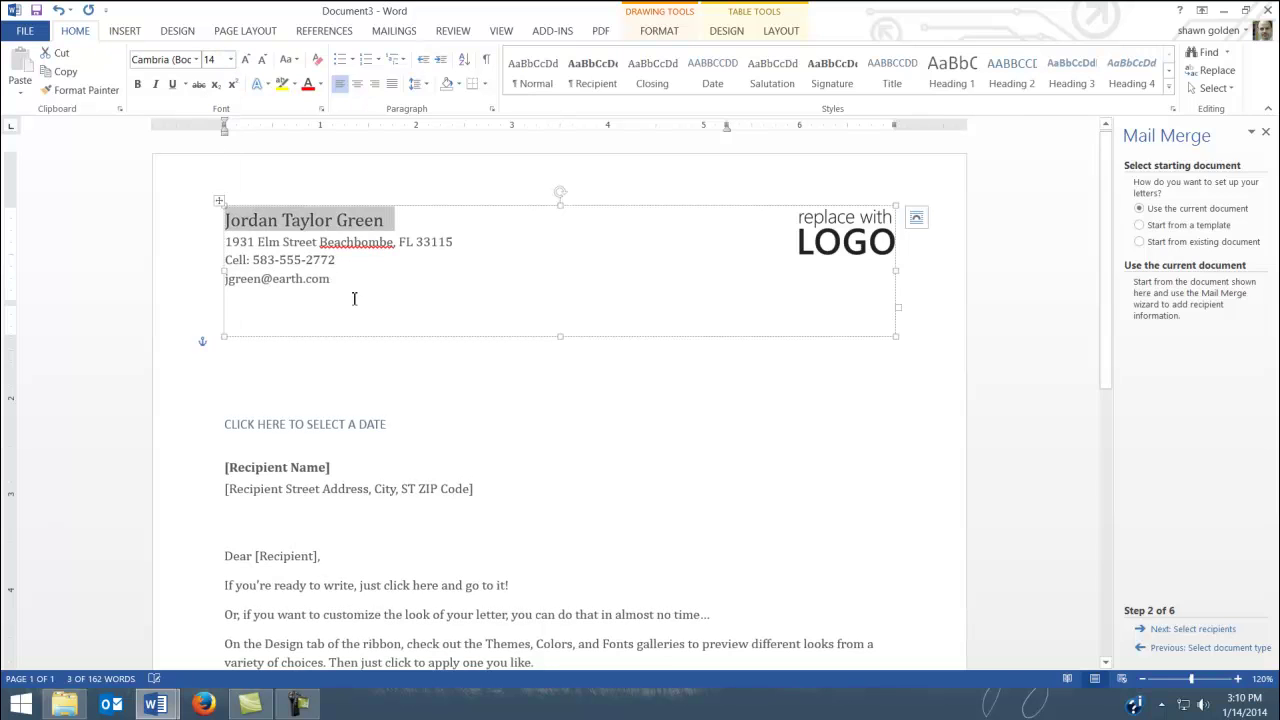
drag(349, 283, 224, 244)
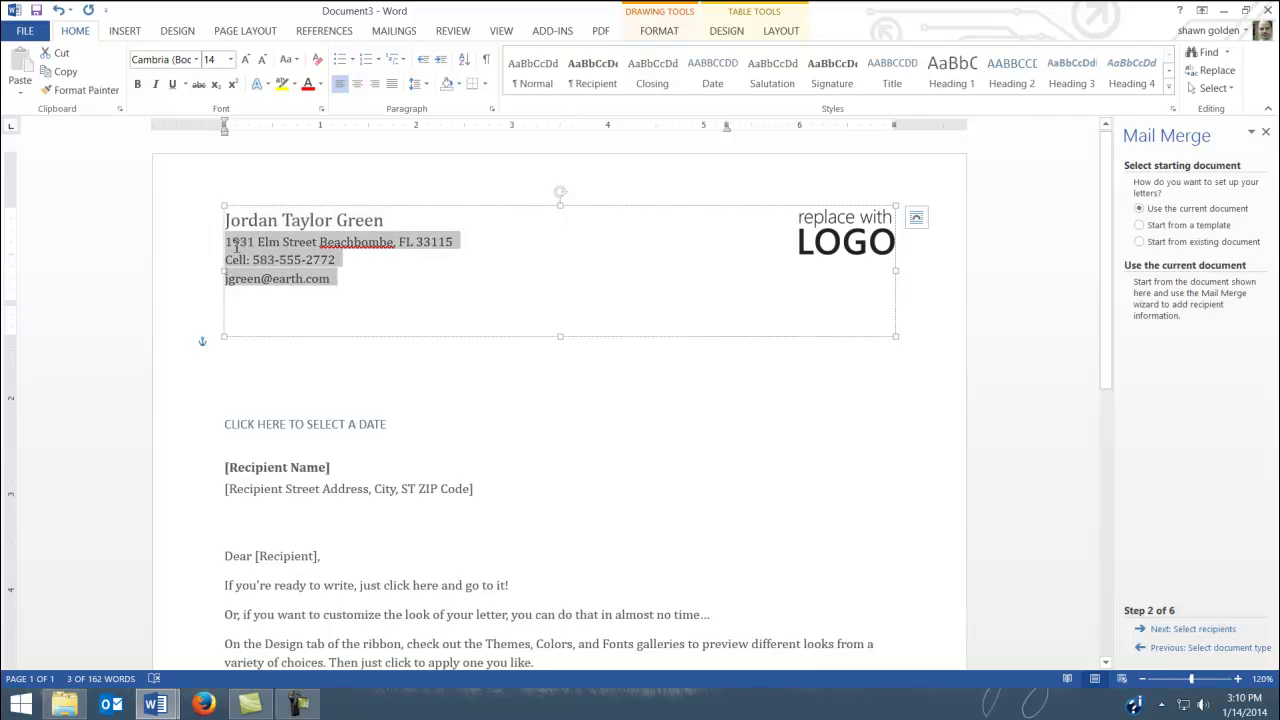
click(230, 59)
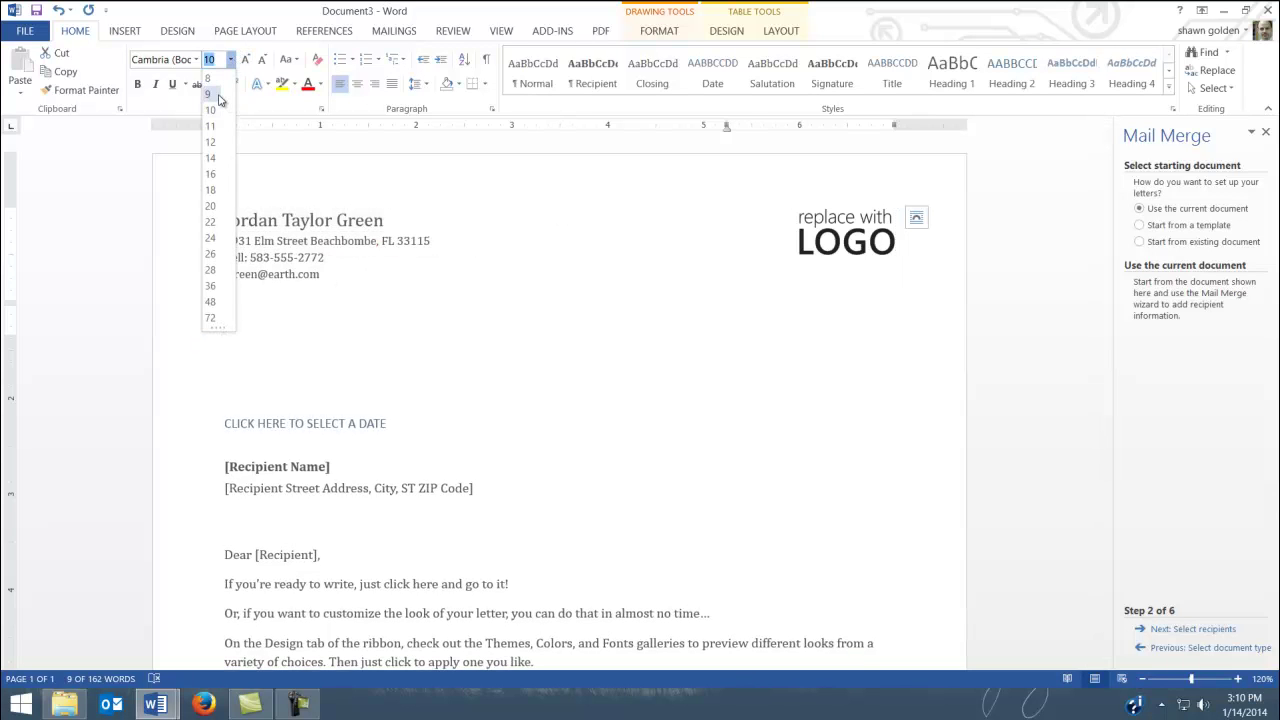
click(216, 95)
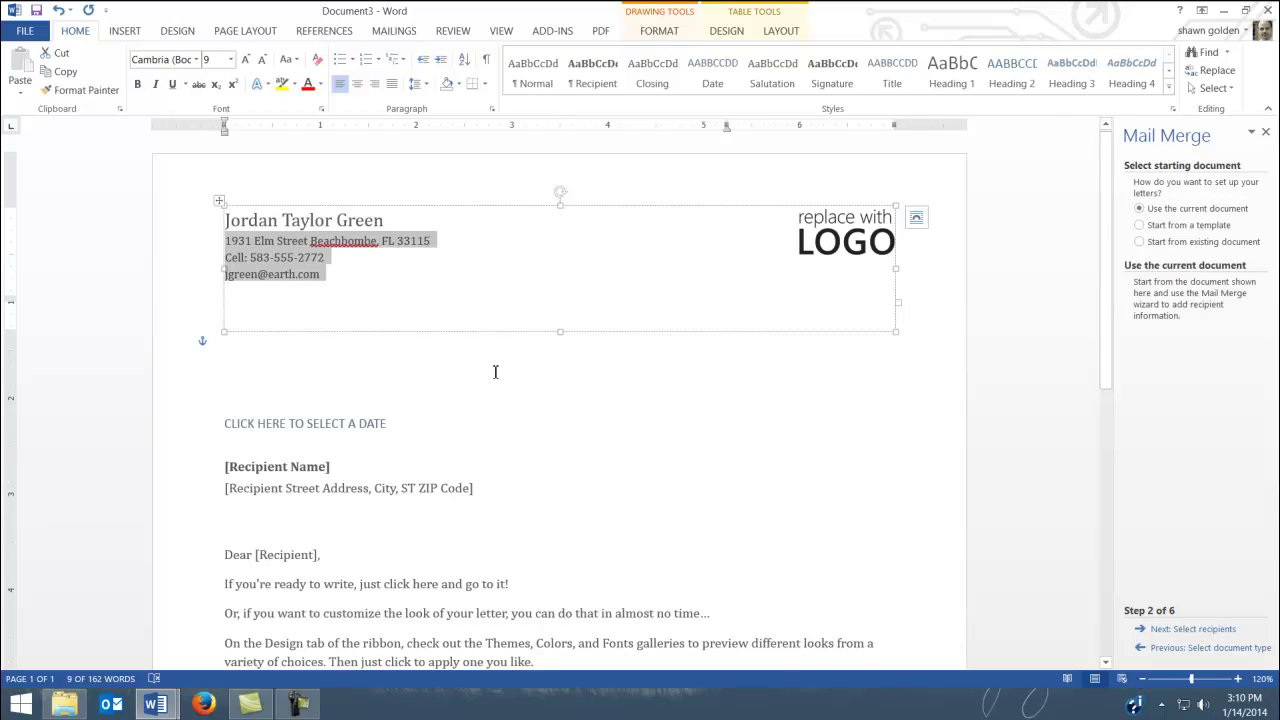
right_click(948, 291)
click(948, 291)
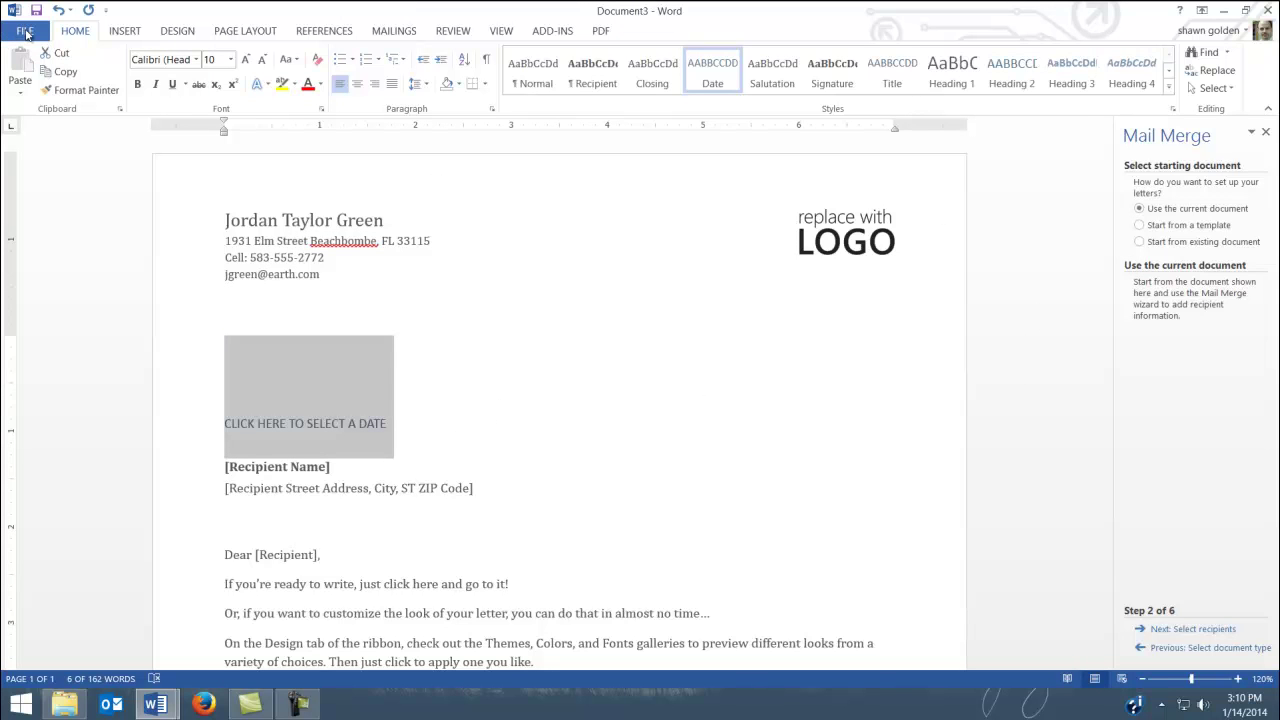
Save the letter as word6.docx in the 12000 folder on the Kodak (K:) drive
click(25, 33)
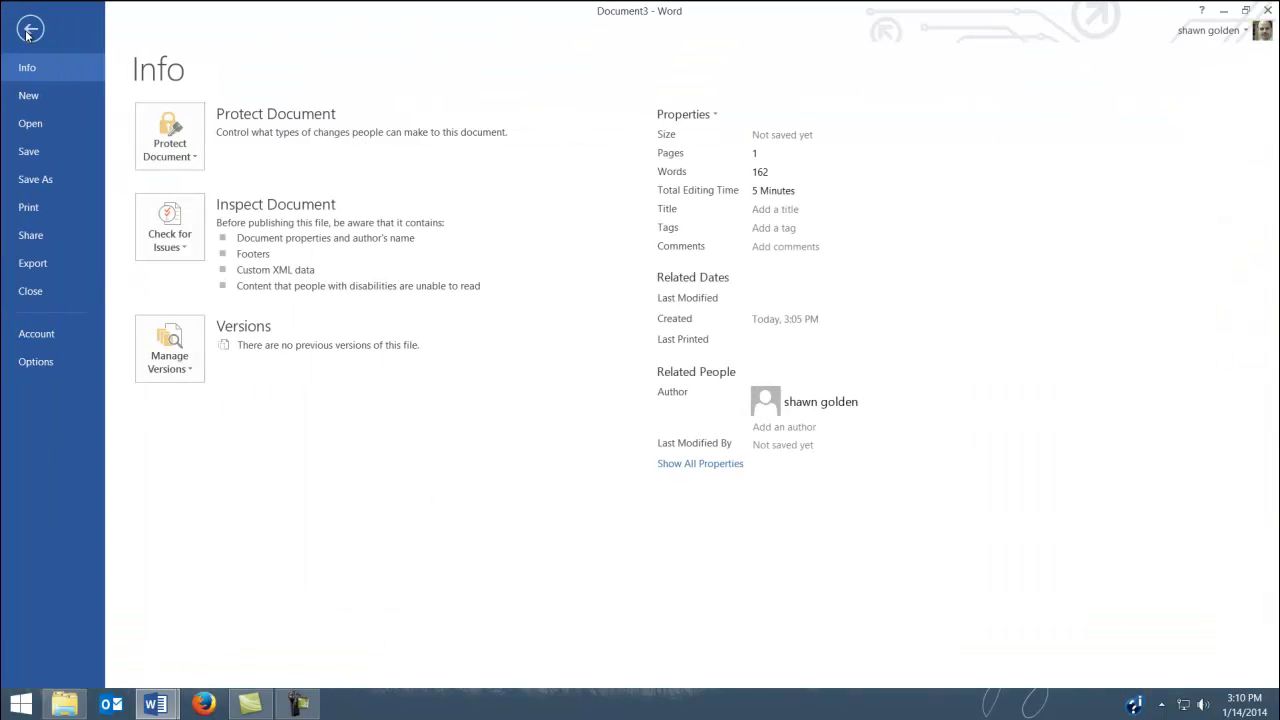
click(52, 185)
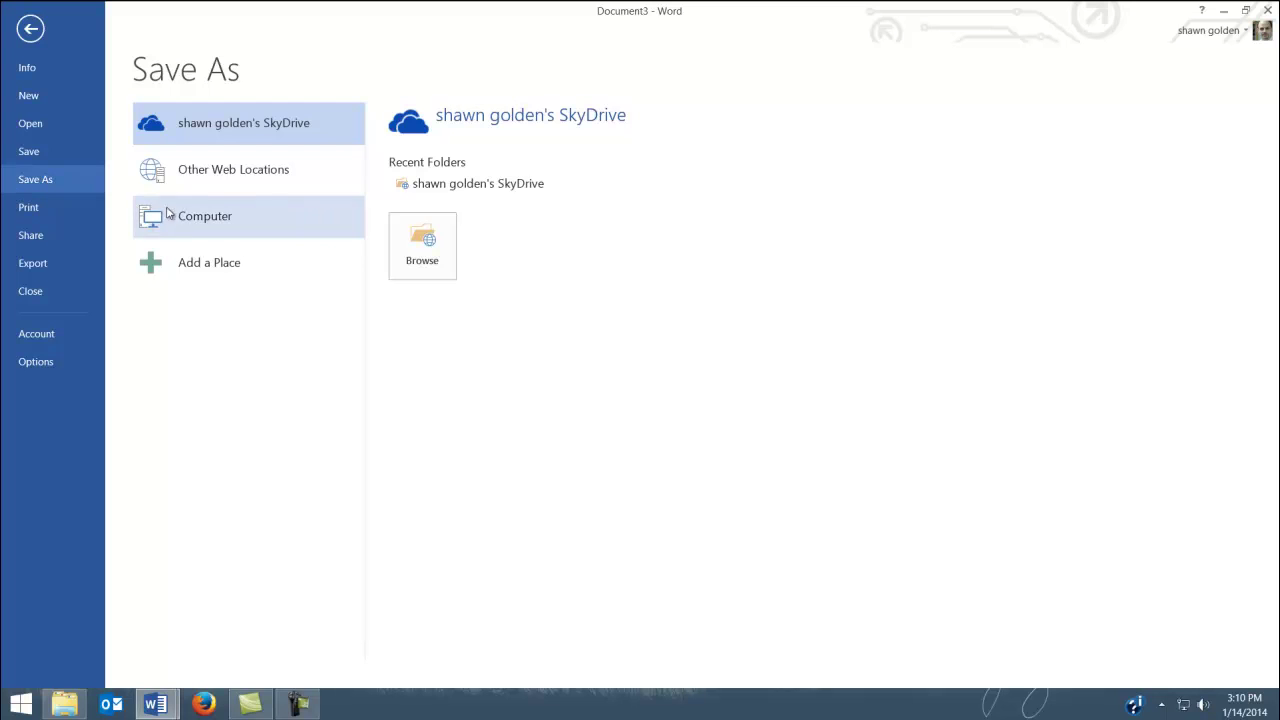
click(183, 217)
click(410, 418)
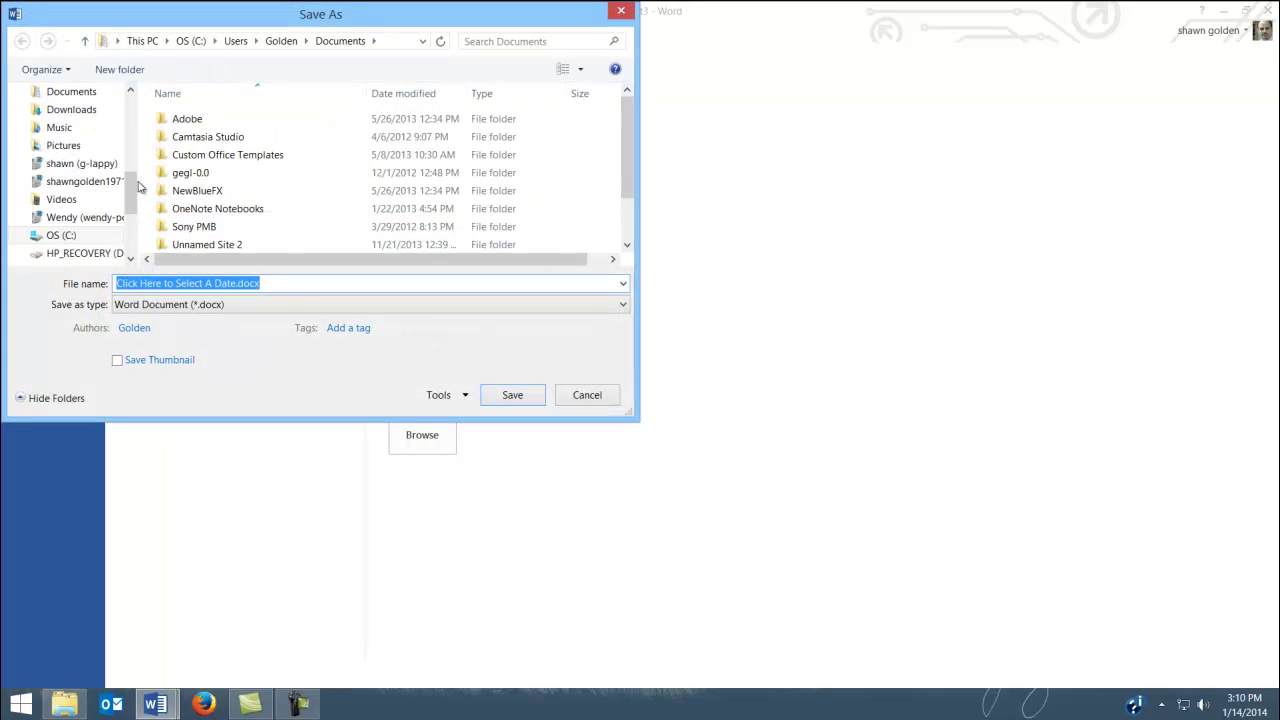
drag(134, 190, 138, 208)
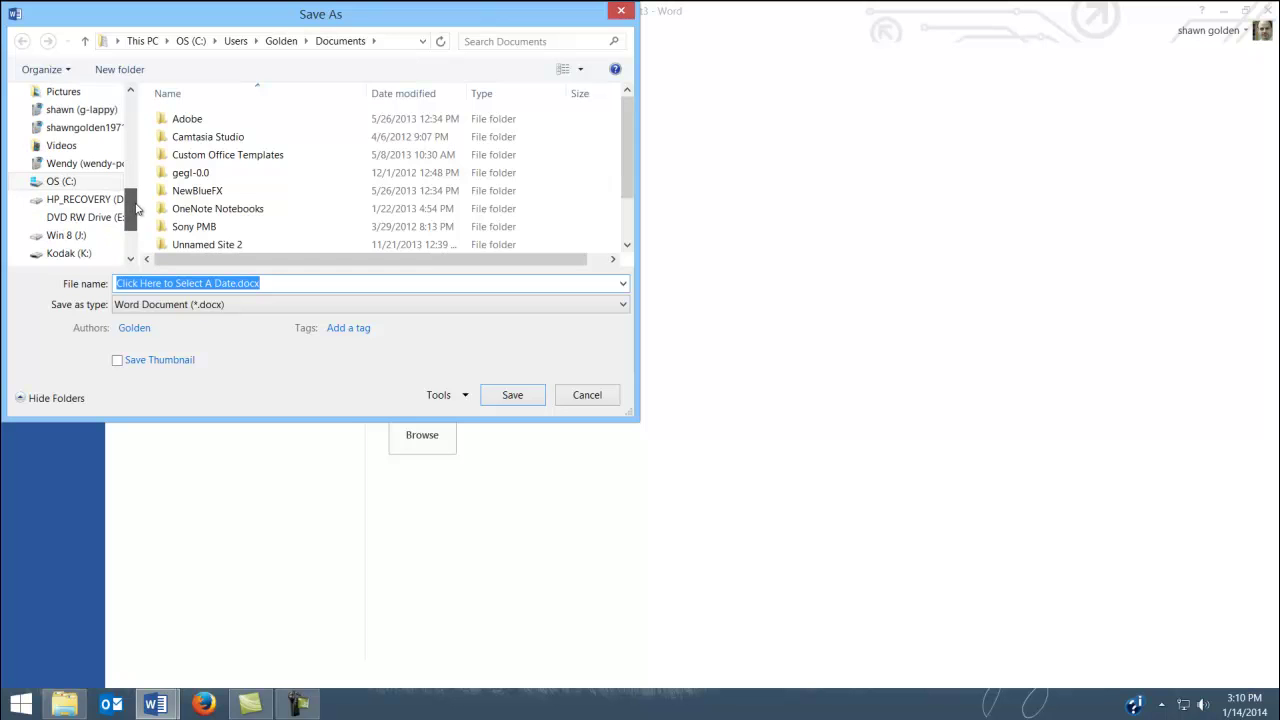
click(69, 253)
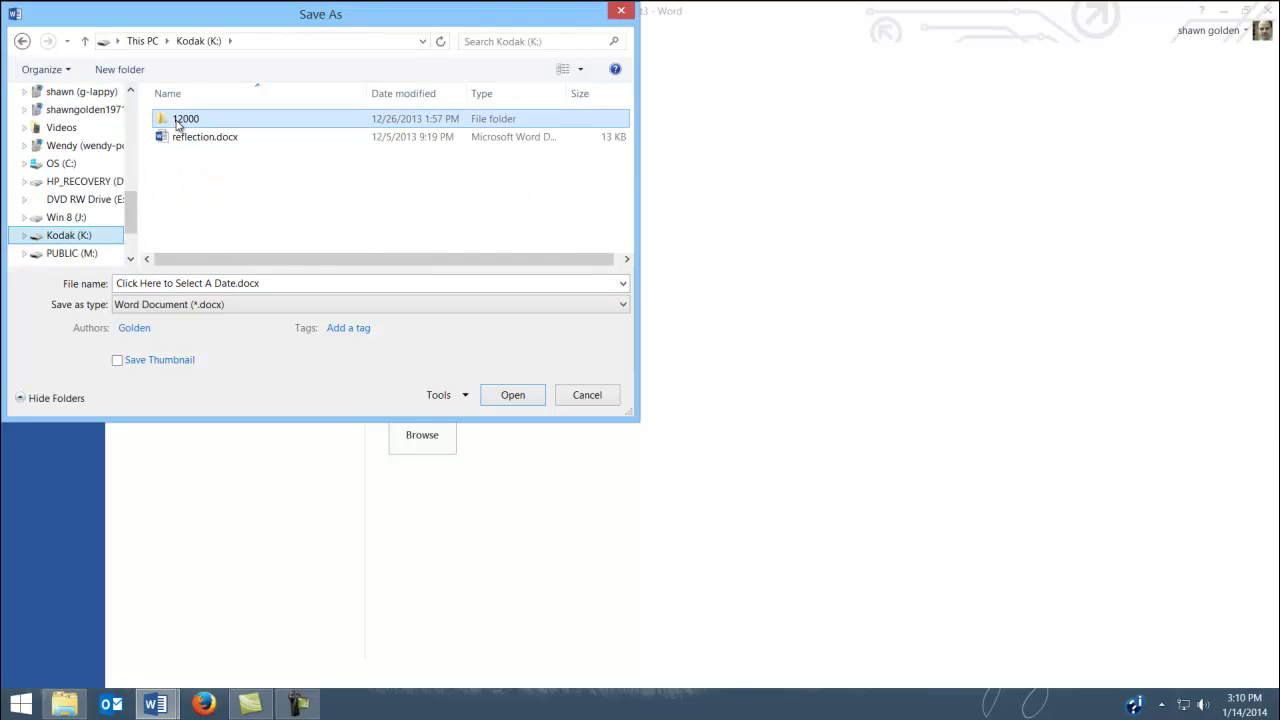
double_click(177, 122)
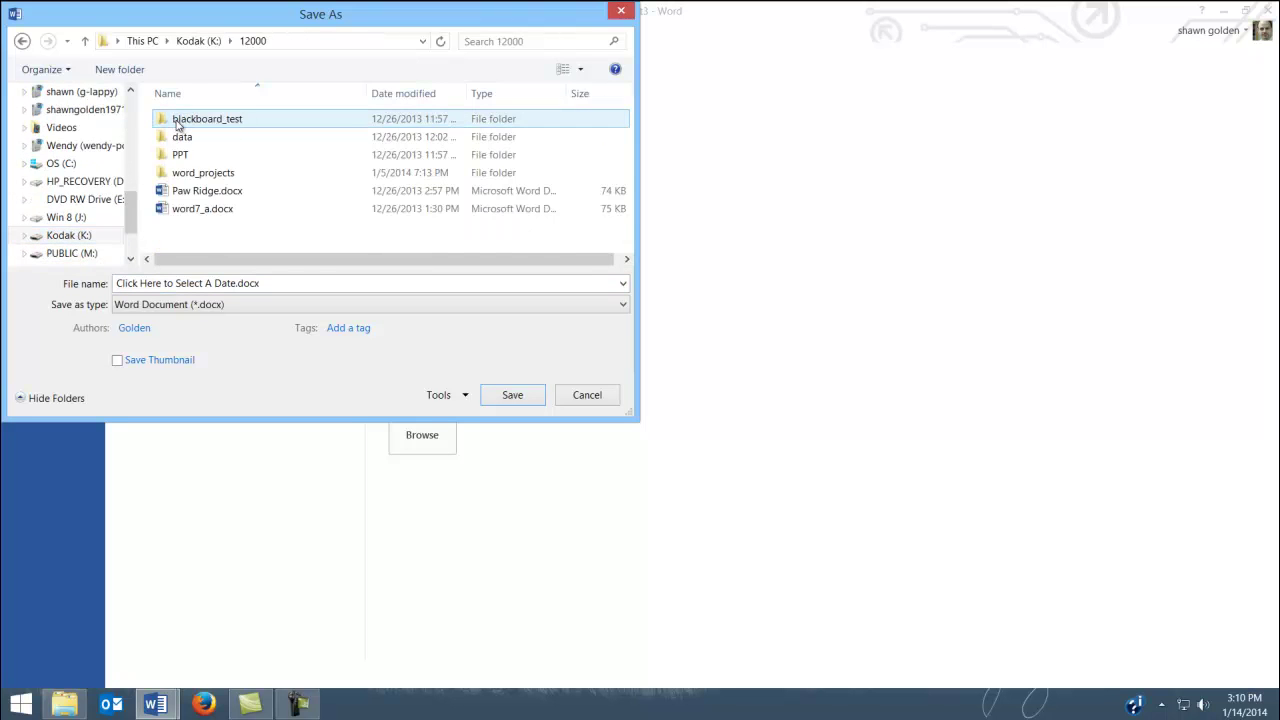
click(293, 283)
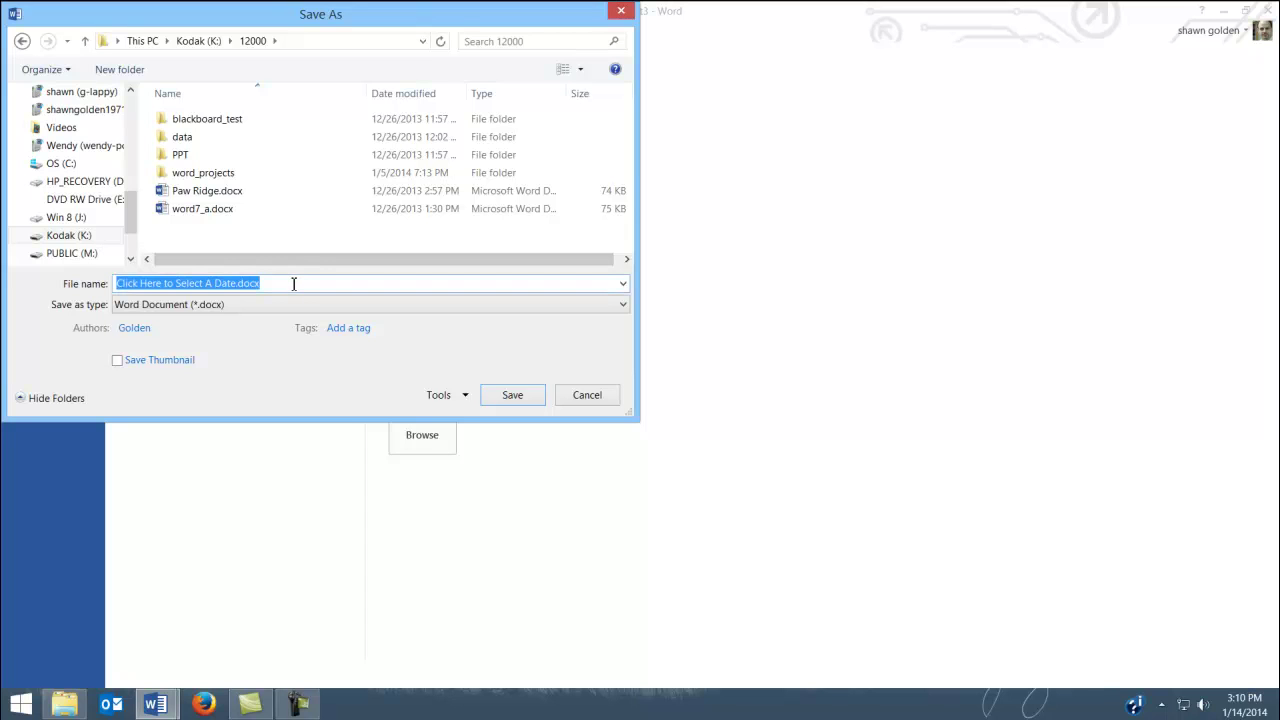
text(word)
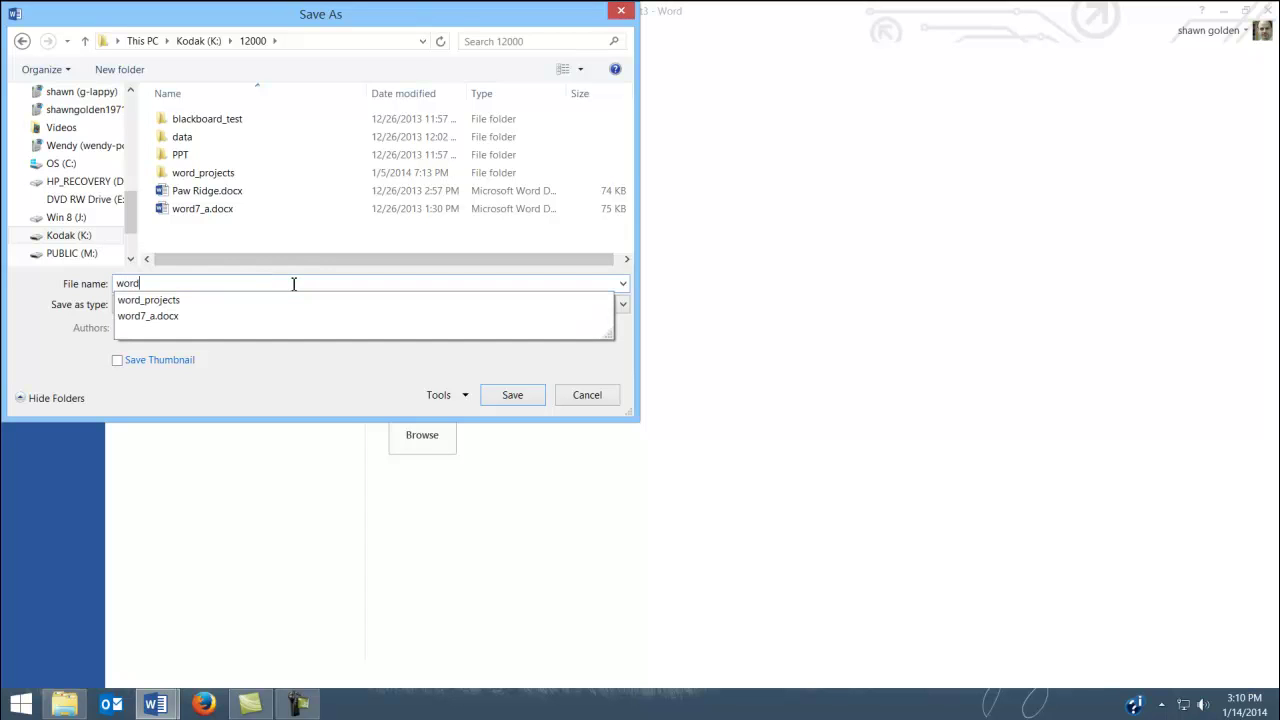
text(6)
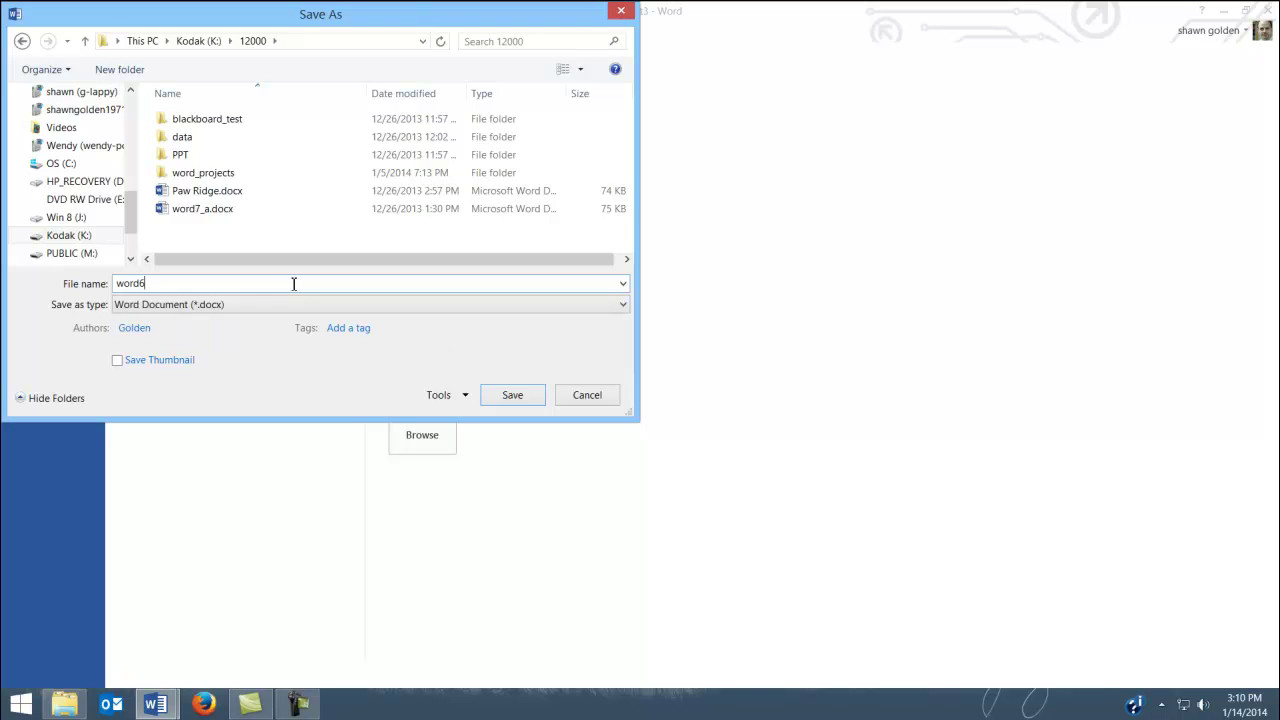
click(530, 396)
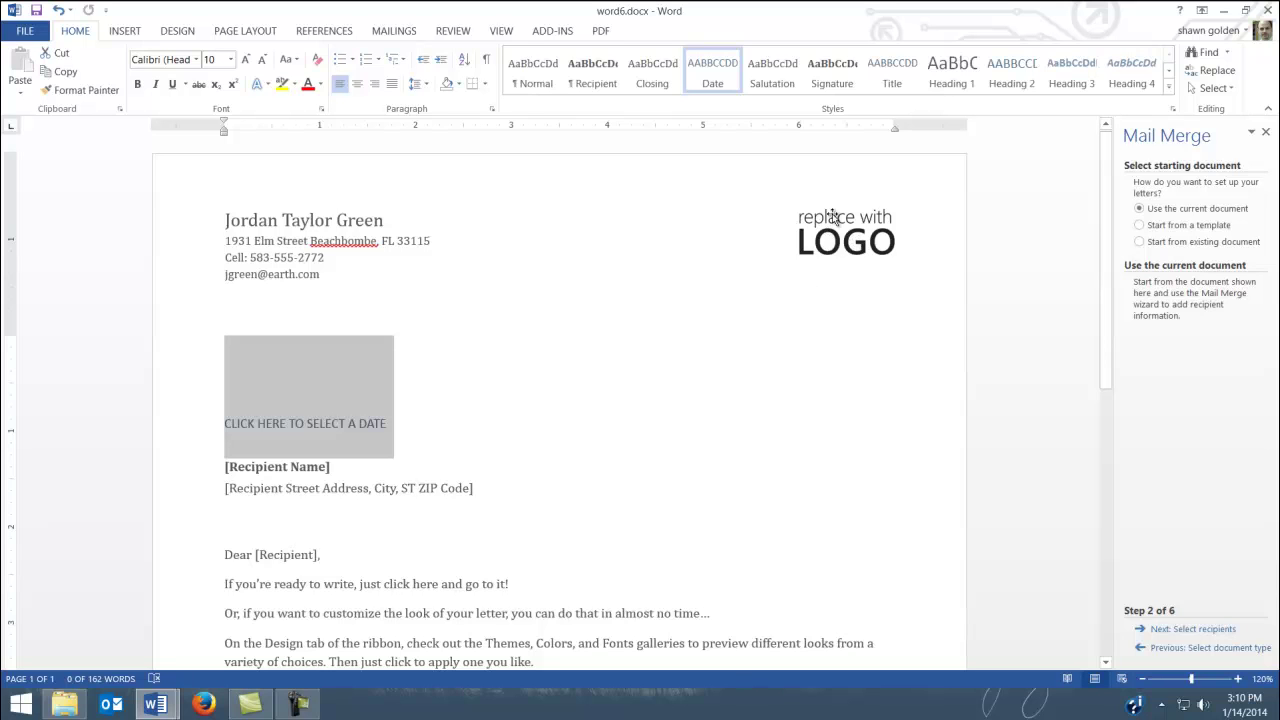
Replace the LOGO placeholder picture by searching Office.com Clip Art for 'scales of justive'
click(826, 219)
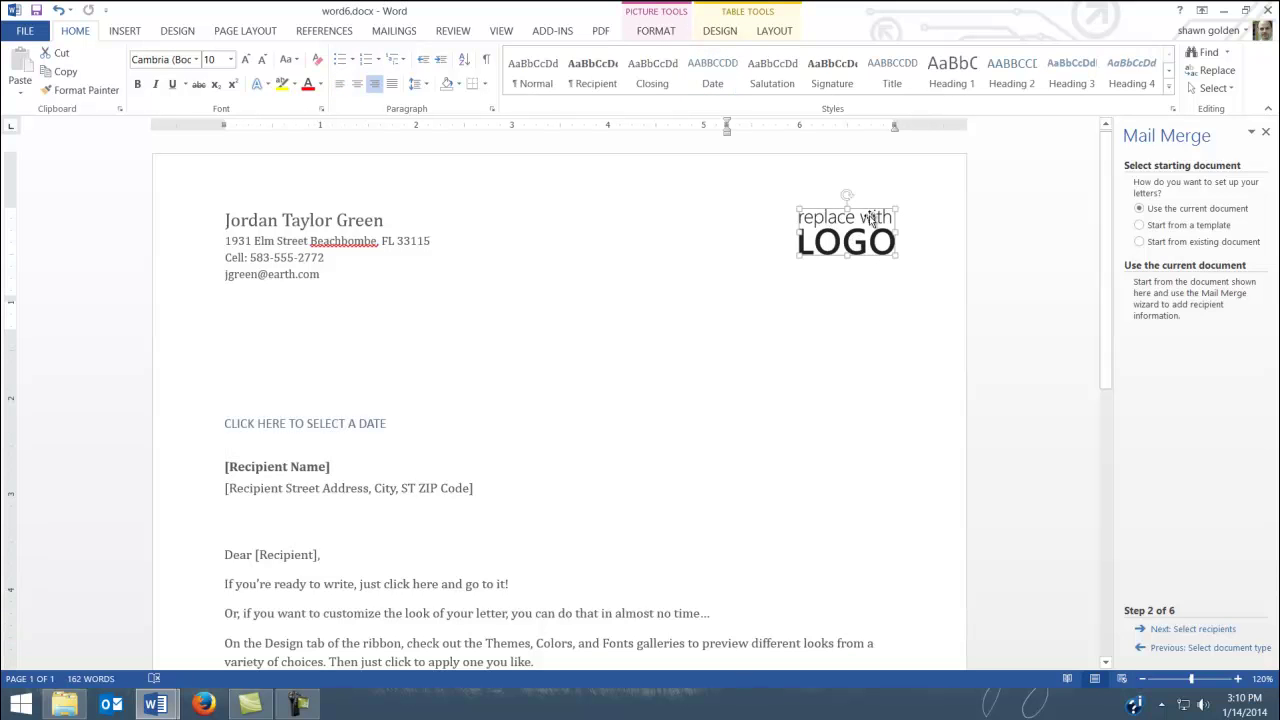
right_click(819, 221)
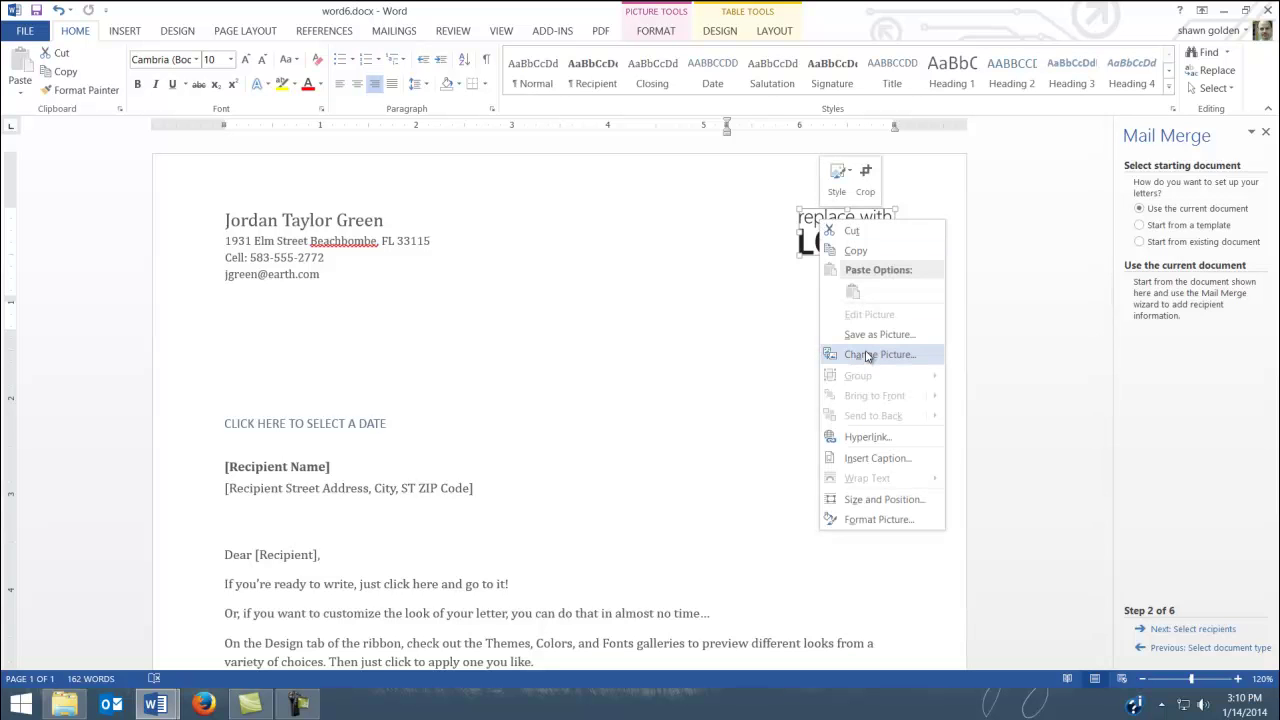
click(866, 355)
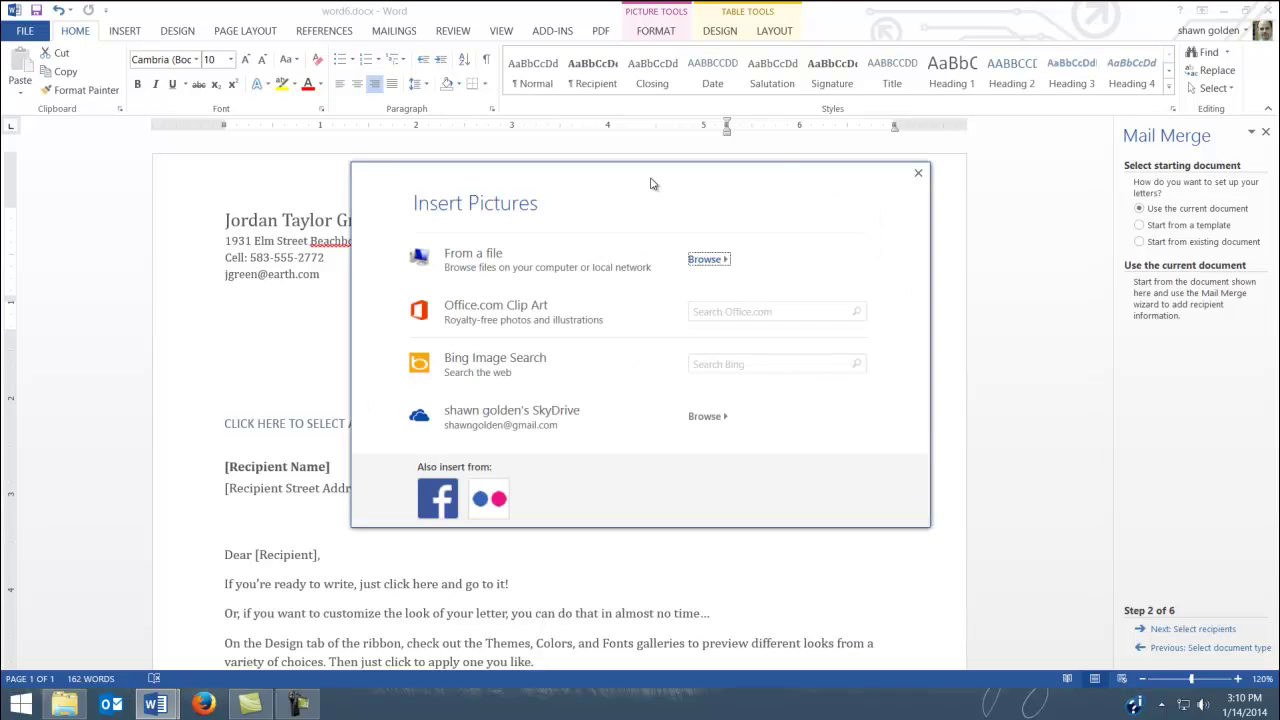
drag(650, 183, 587, 168)
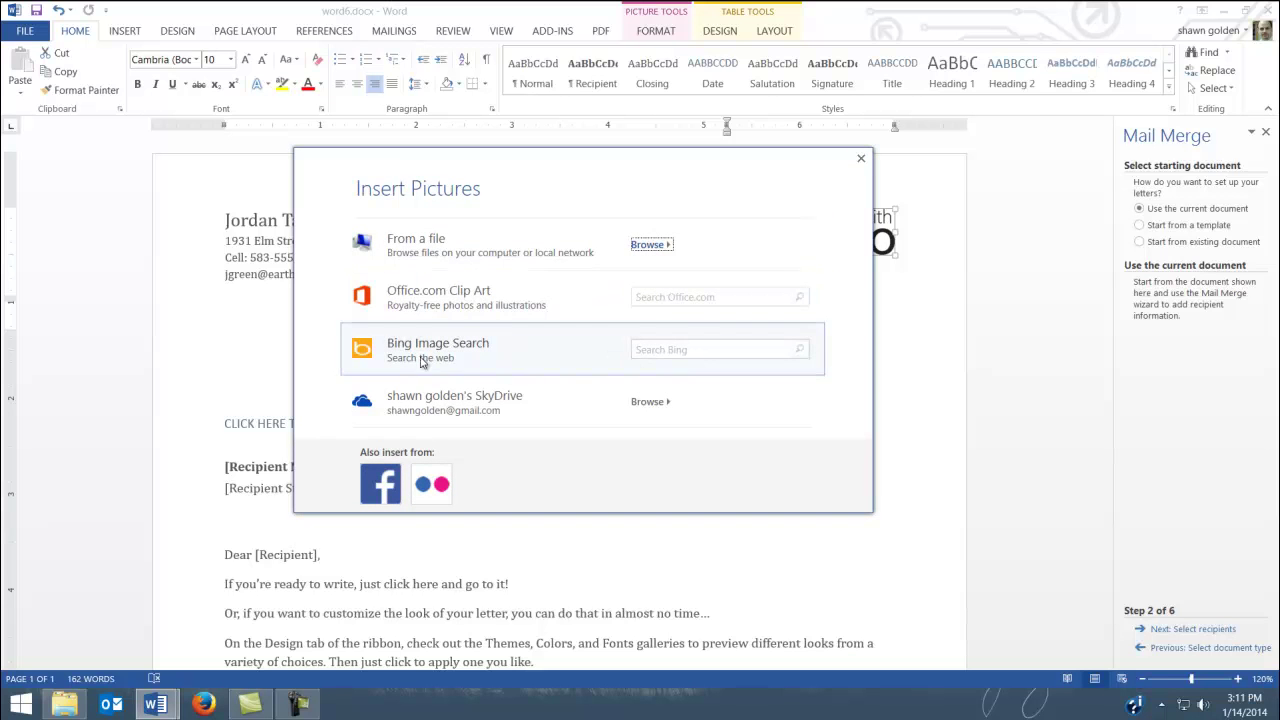
click(672, 298)
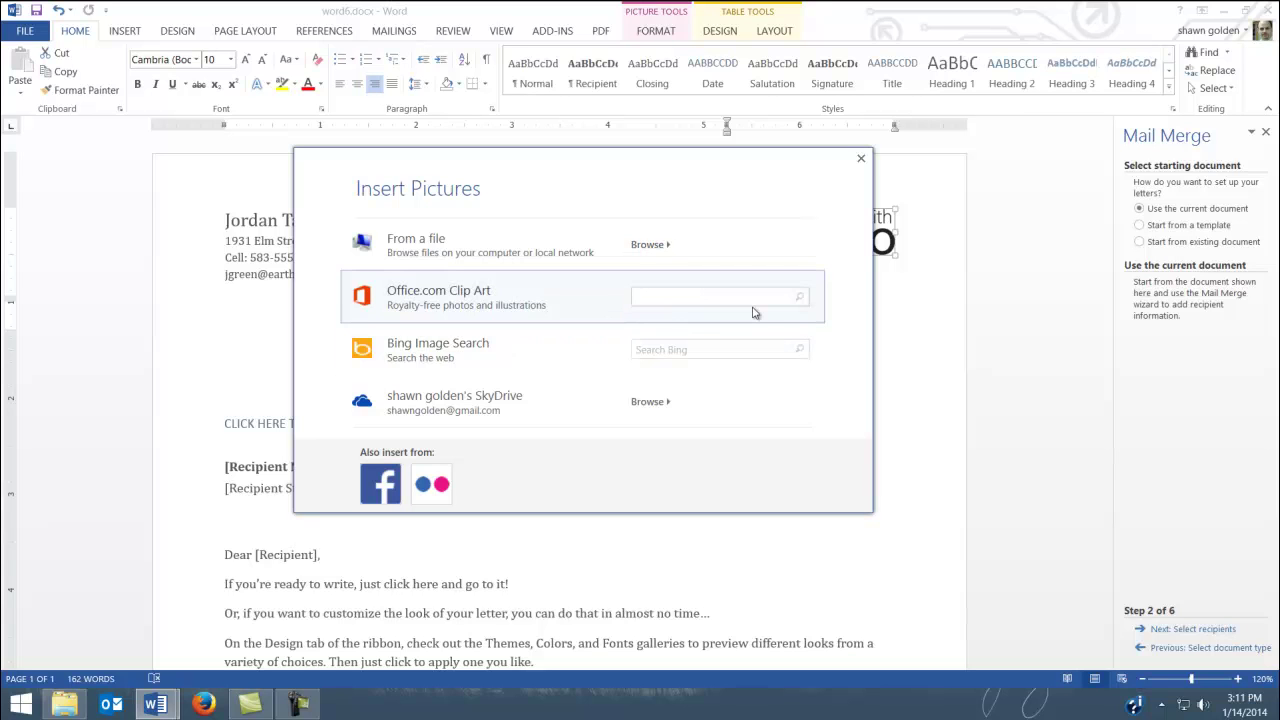
text(scales of justiv)
text(e)
key(Return)
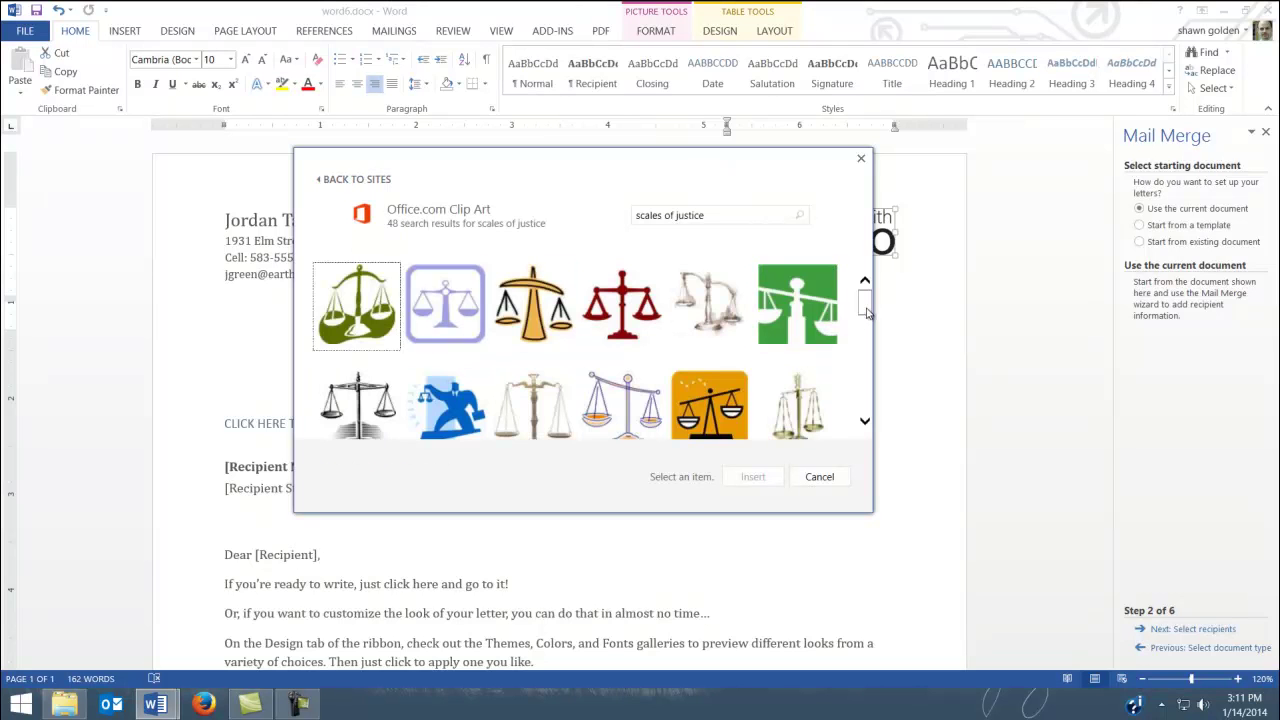
Insert the brown scales clip art and enlarge it in the header
drag(866, 304, 890, 369)
click(795, 392)
click(760, 478)
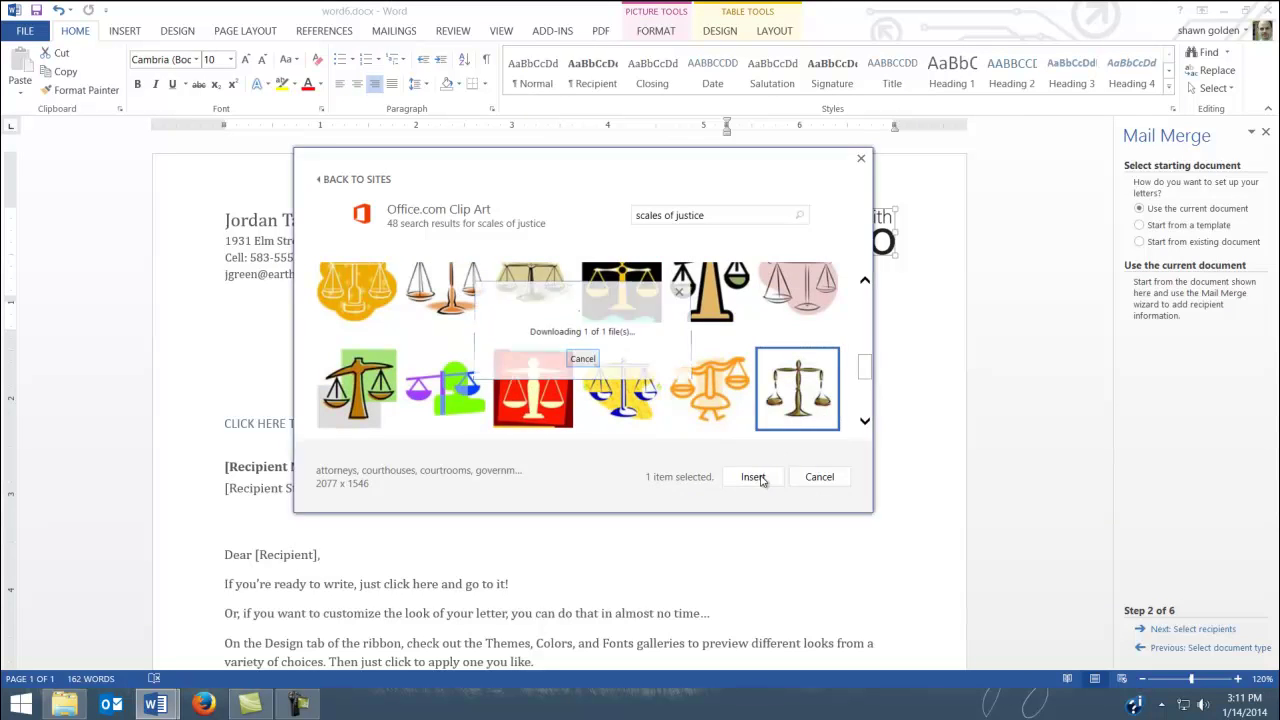
mouse_move(832, 255)
mouse_down()
mouse_move(814, 294)
mouse_move(834, 273)
mouse_up()
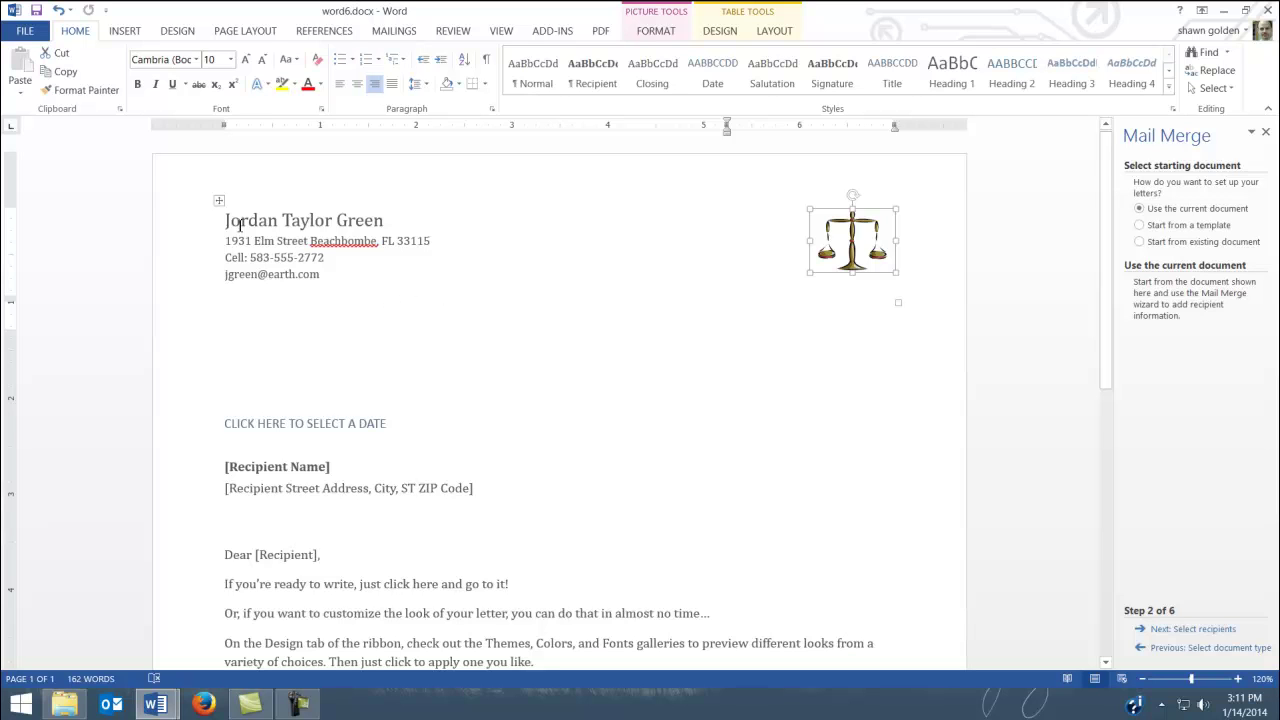
Apply All Borders to the header table
click(219, 203)
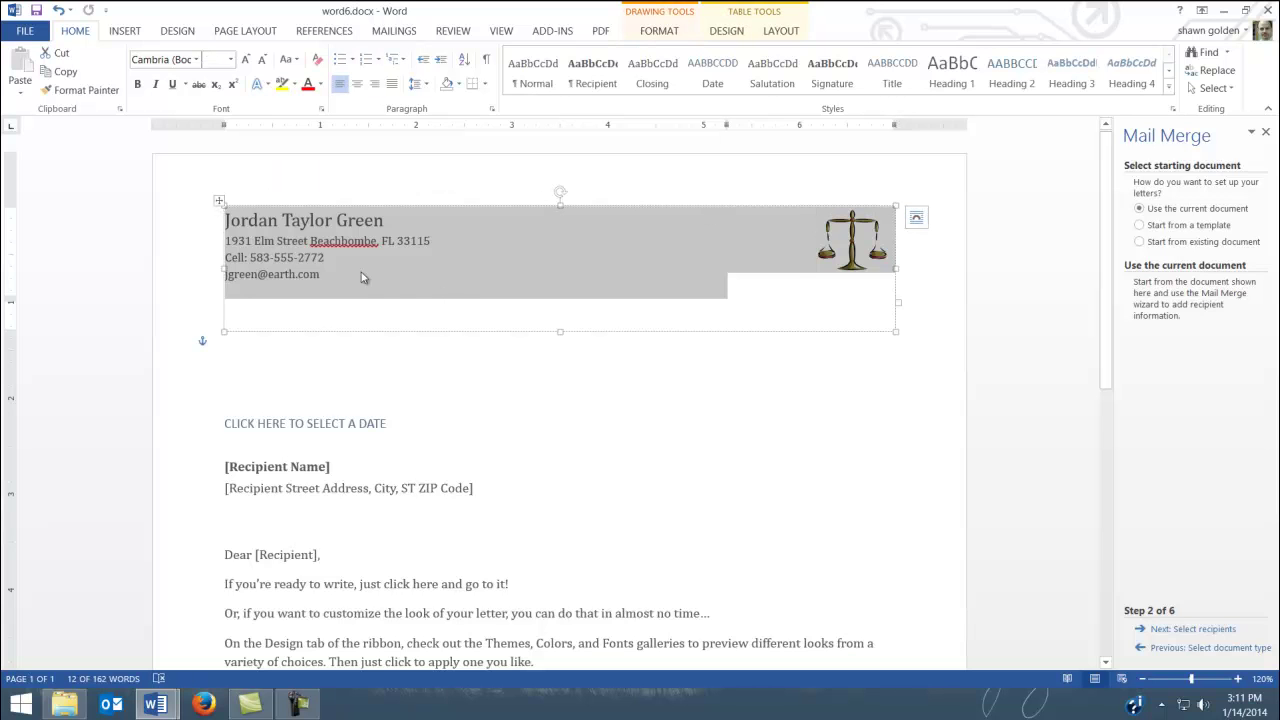
click(485, 88)
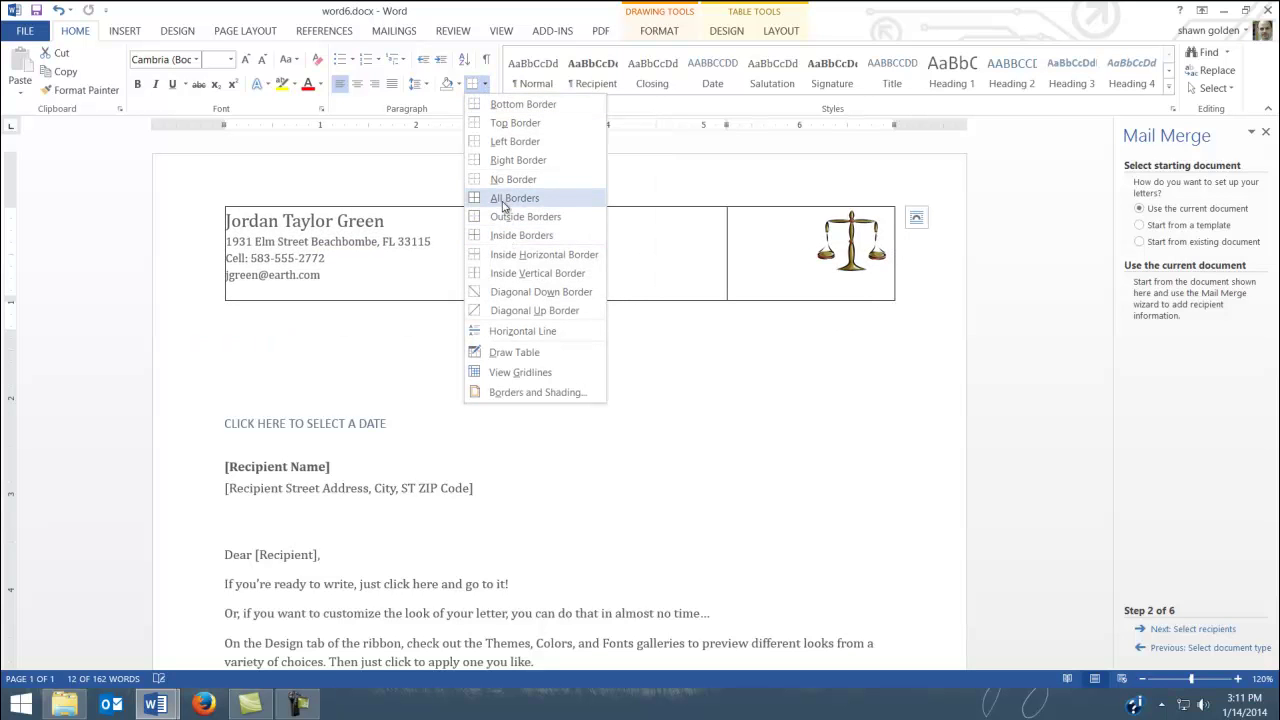
click(512, 198)
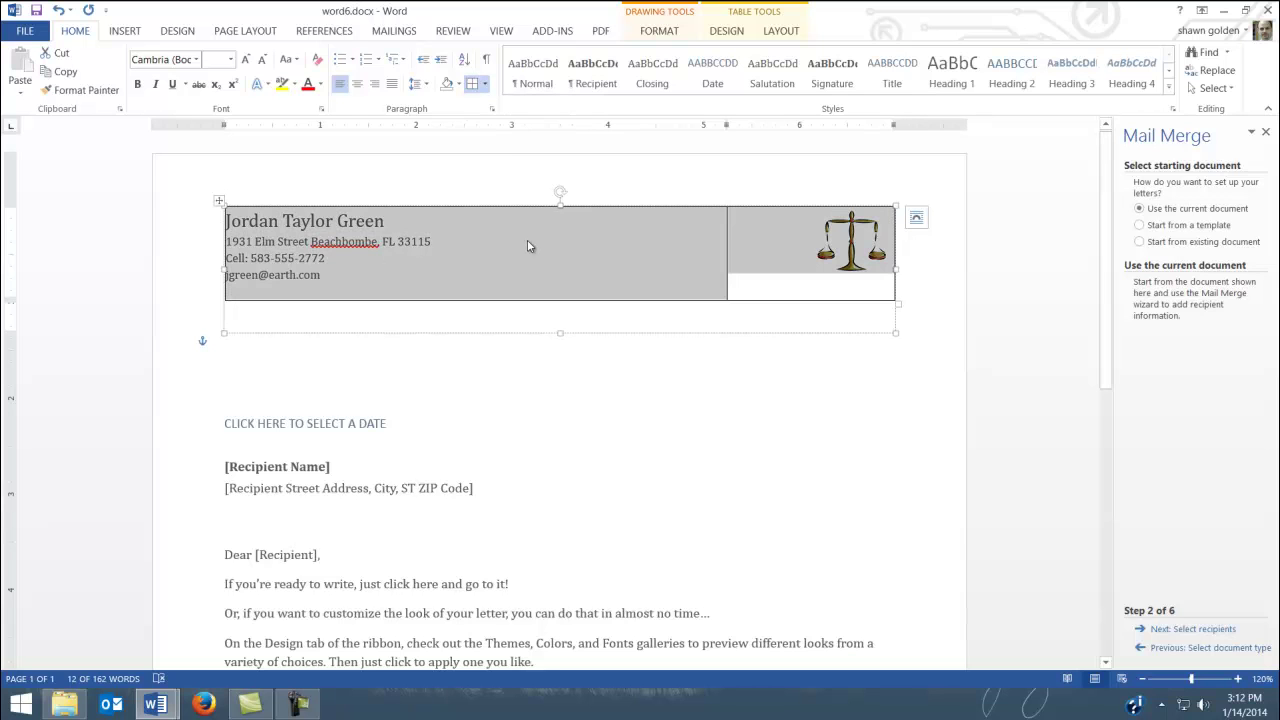
Shade both the left and right header cells blue-gray
click(229, 222)
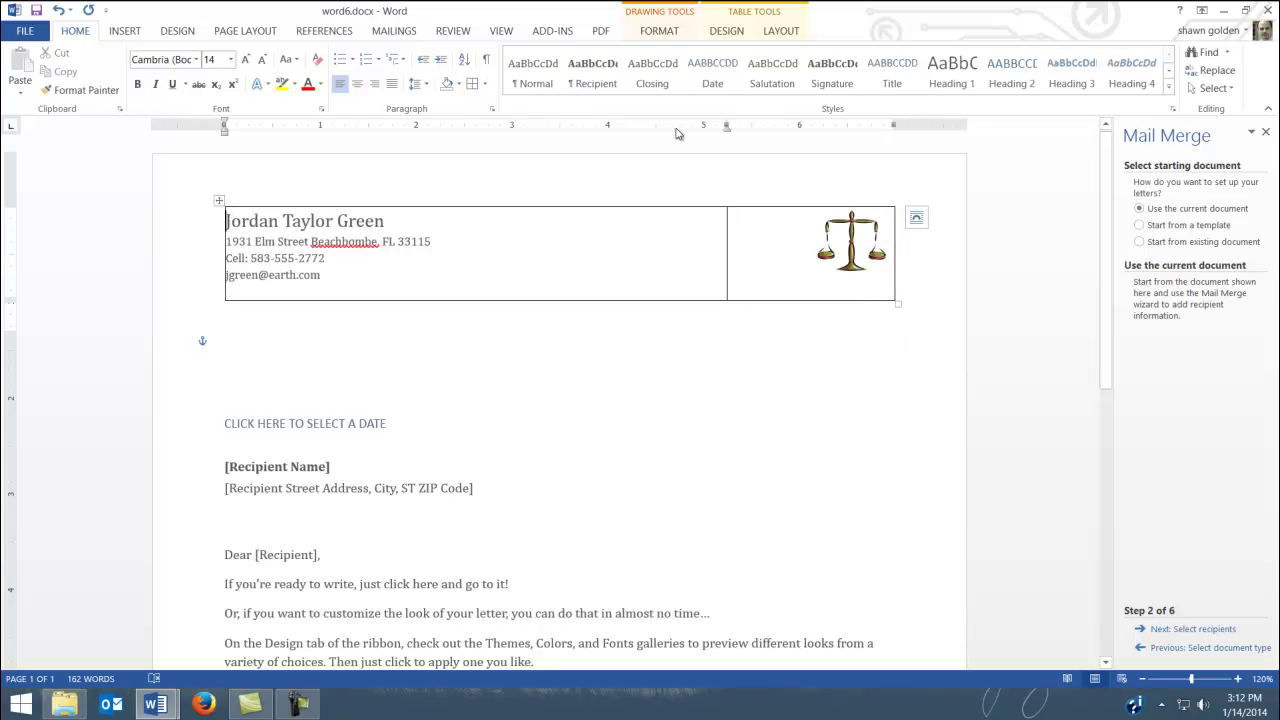
click(658, 32)
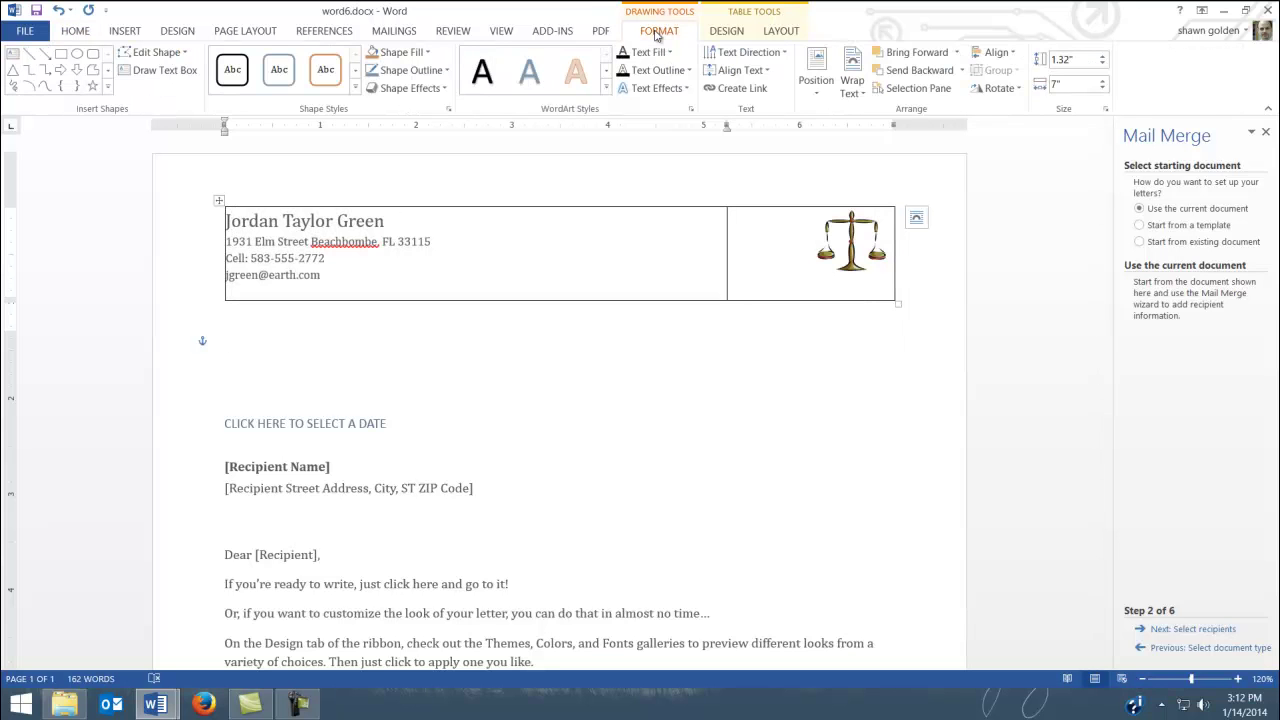
click(781, 31)
click(728, 32)
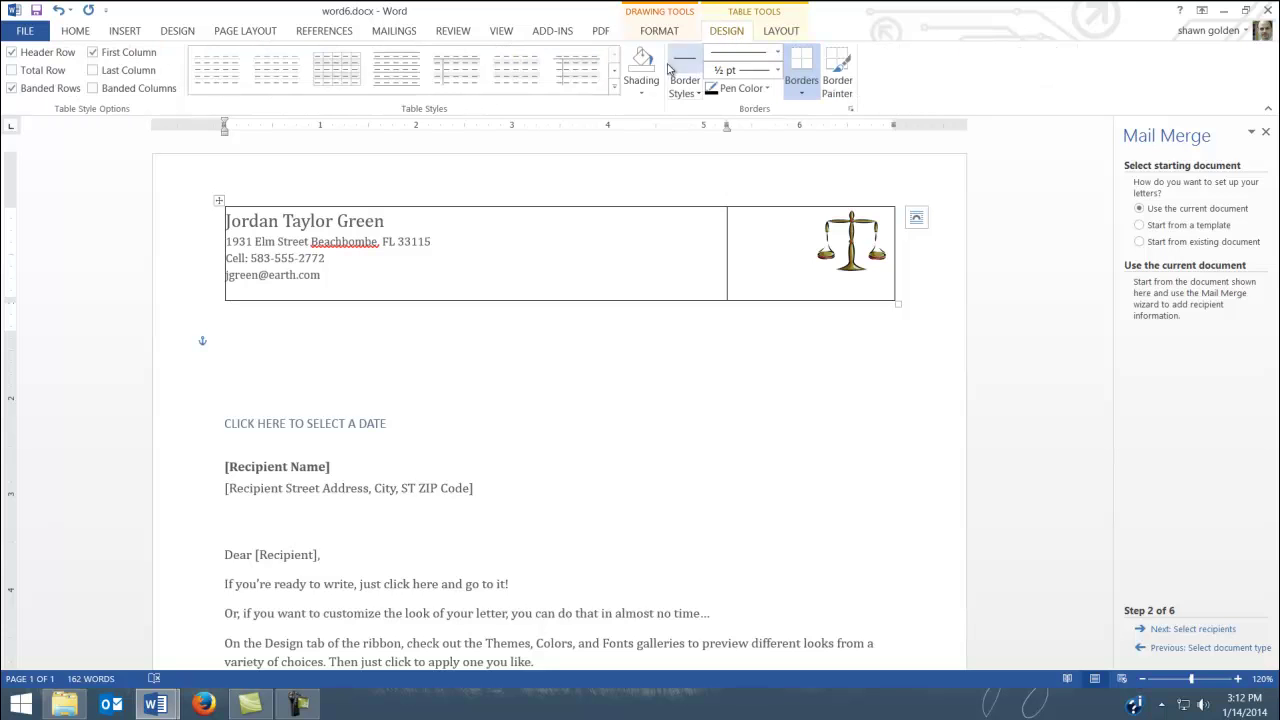
click(638, 90)
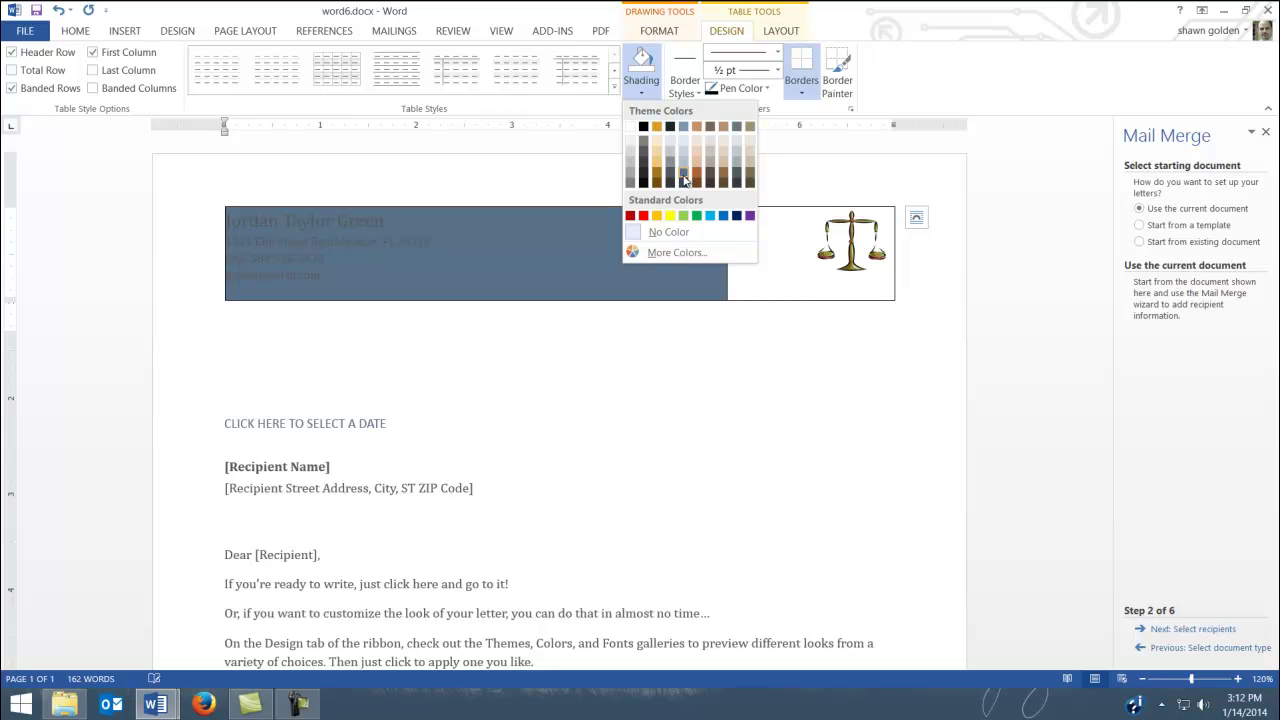
click(683, 180)
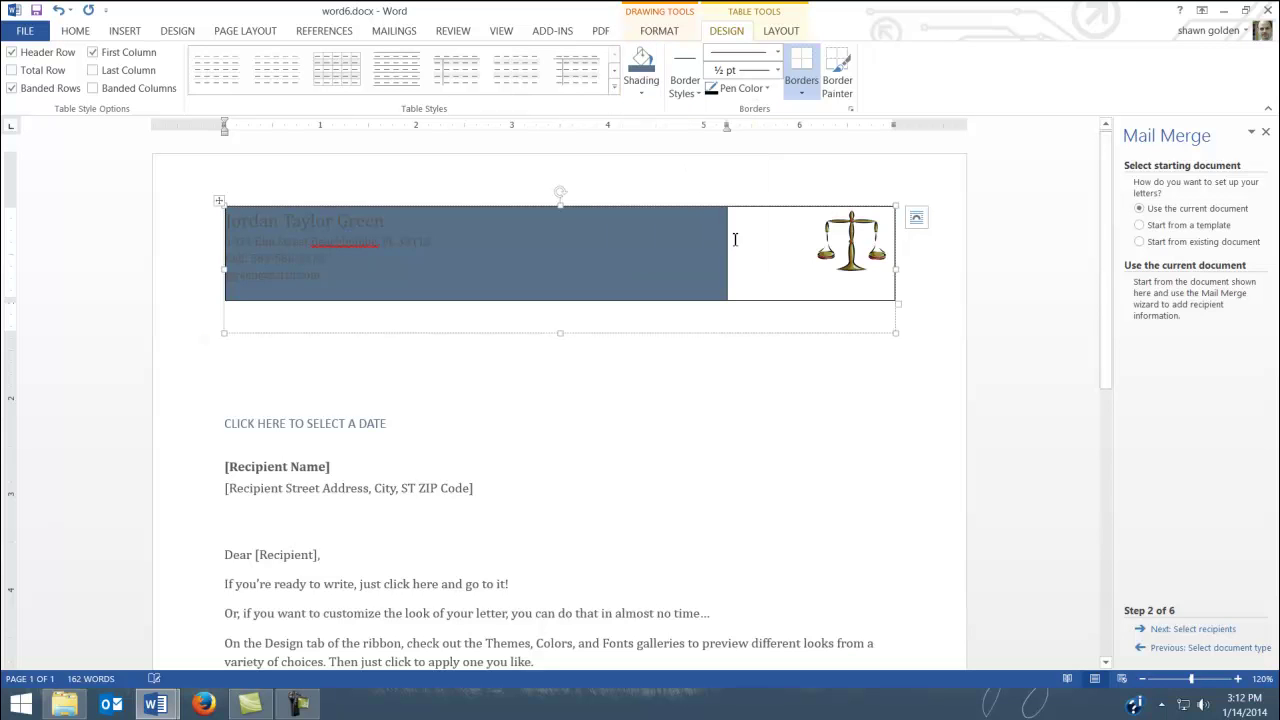
click(640, 58)
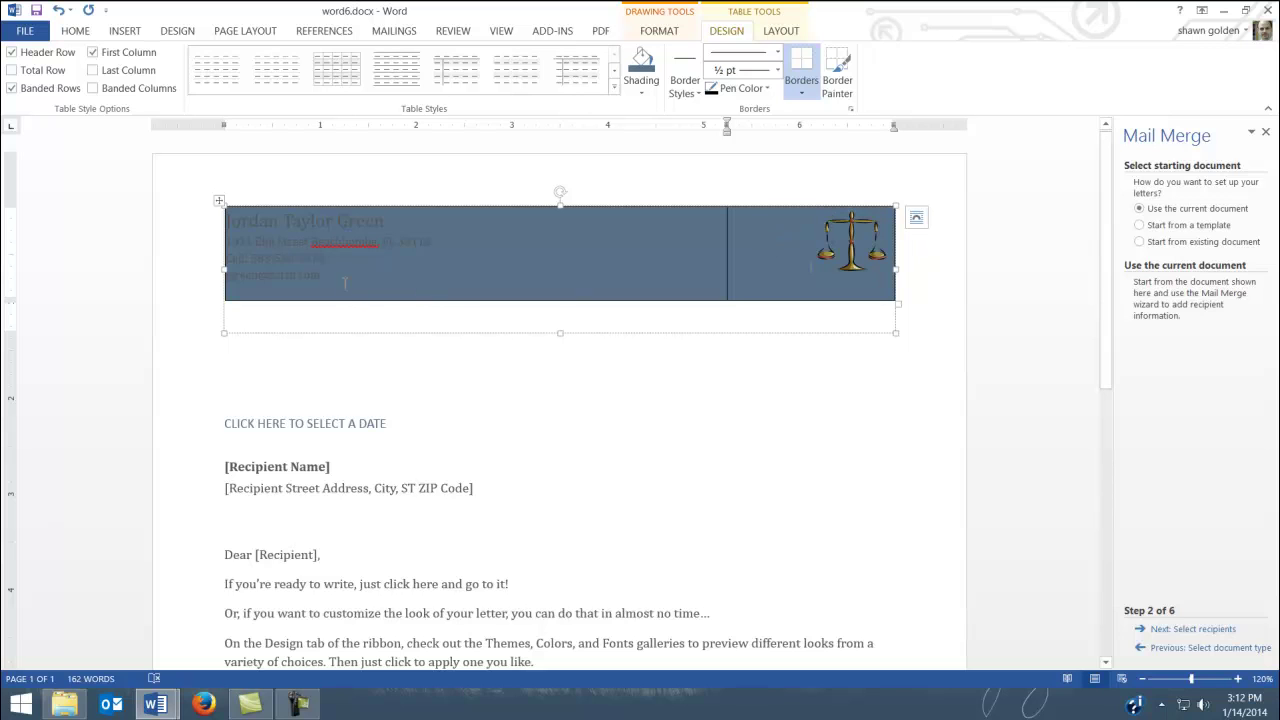
drag(323, 278, 222, 220)
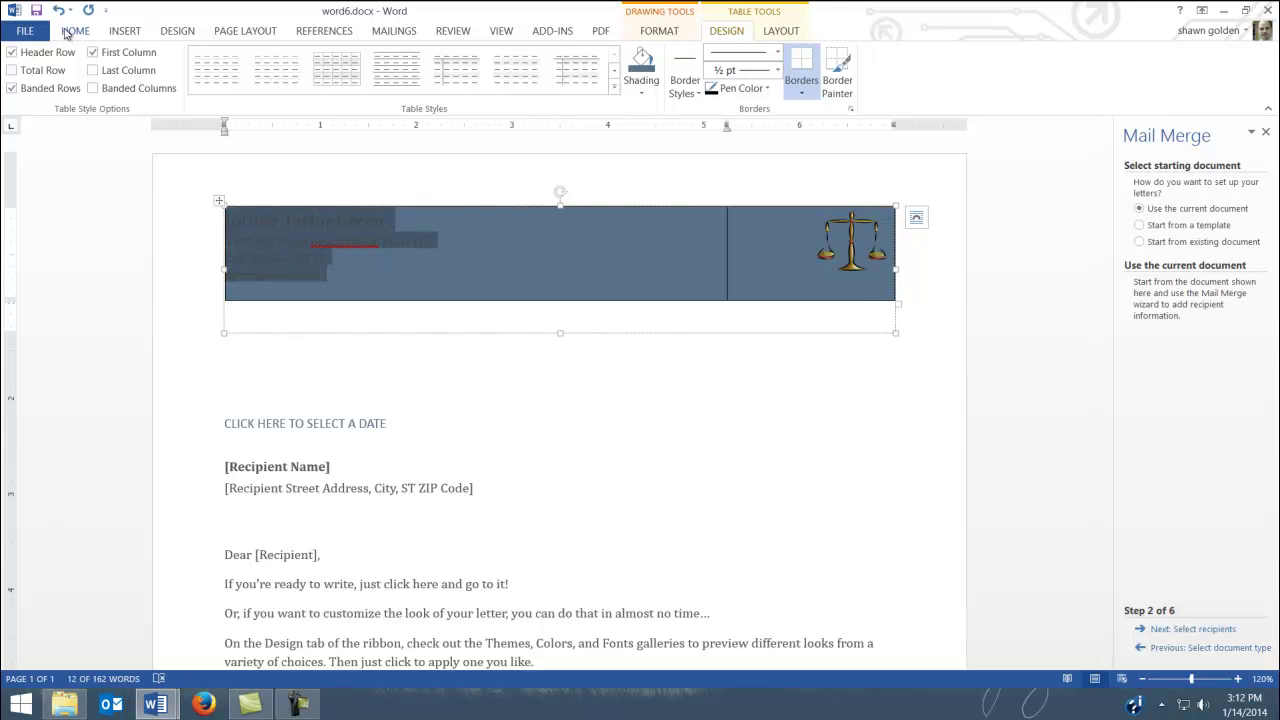
Make the sender's name and contact lines white
click(66, 33)
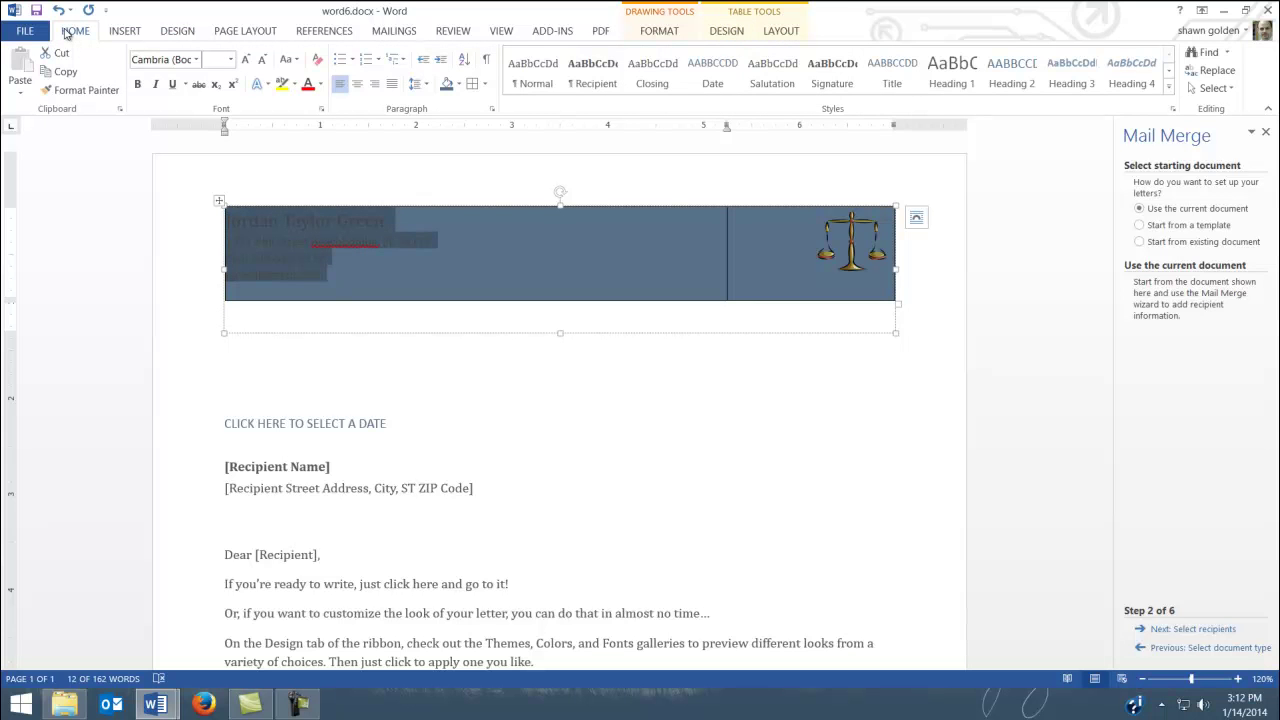
click(321, 86)
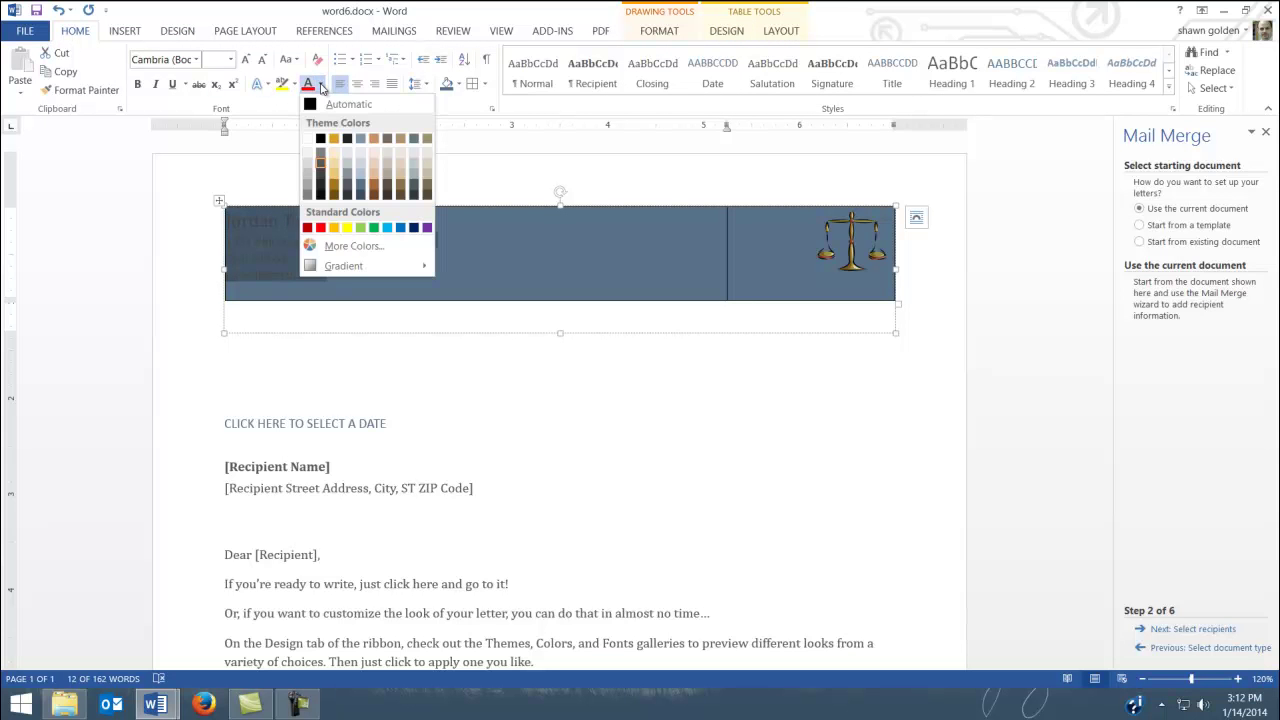
click(307, 139)
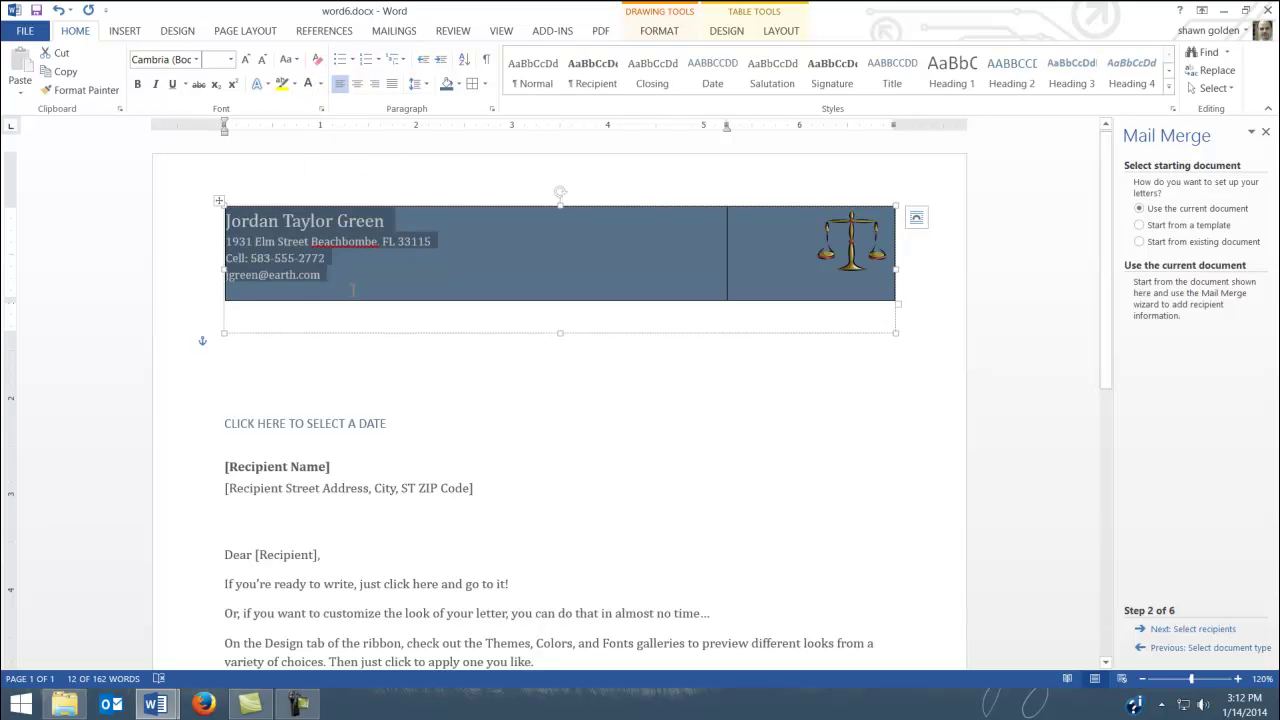
click(286, 321)
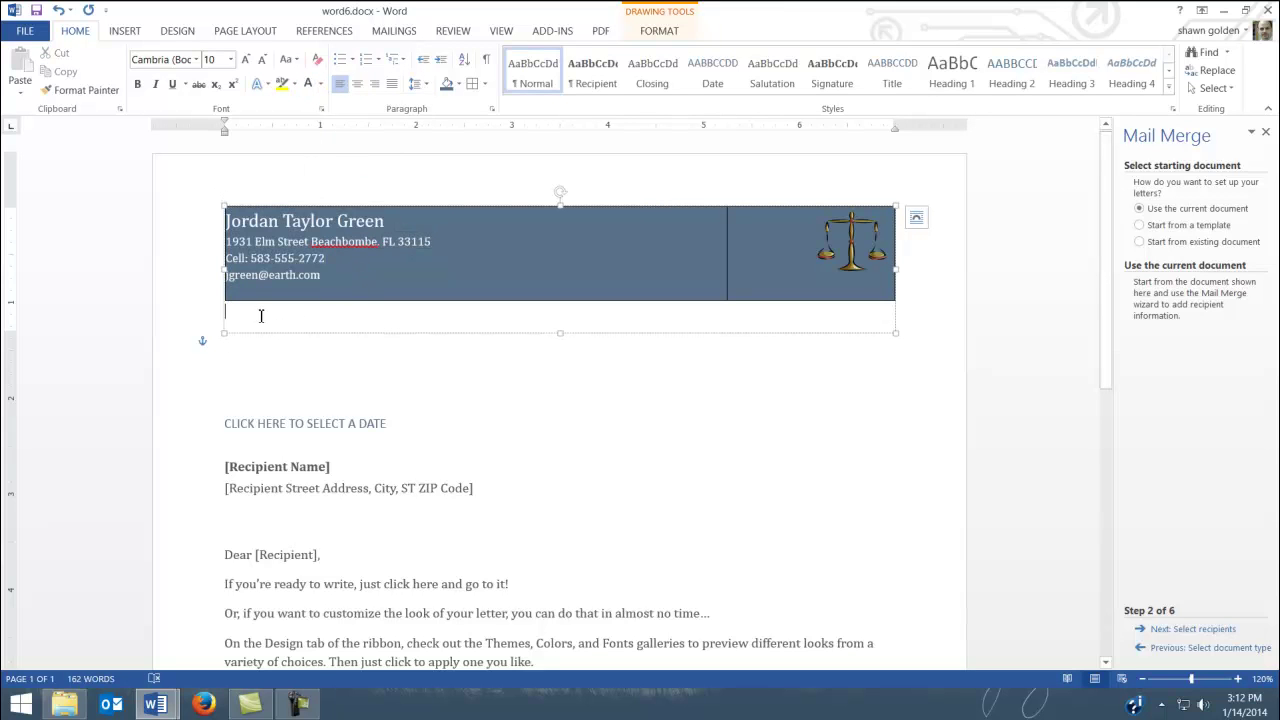
Fill the header shape with Tan, Accent 2, Darker 25%
click(660, 32)
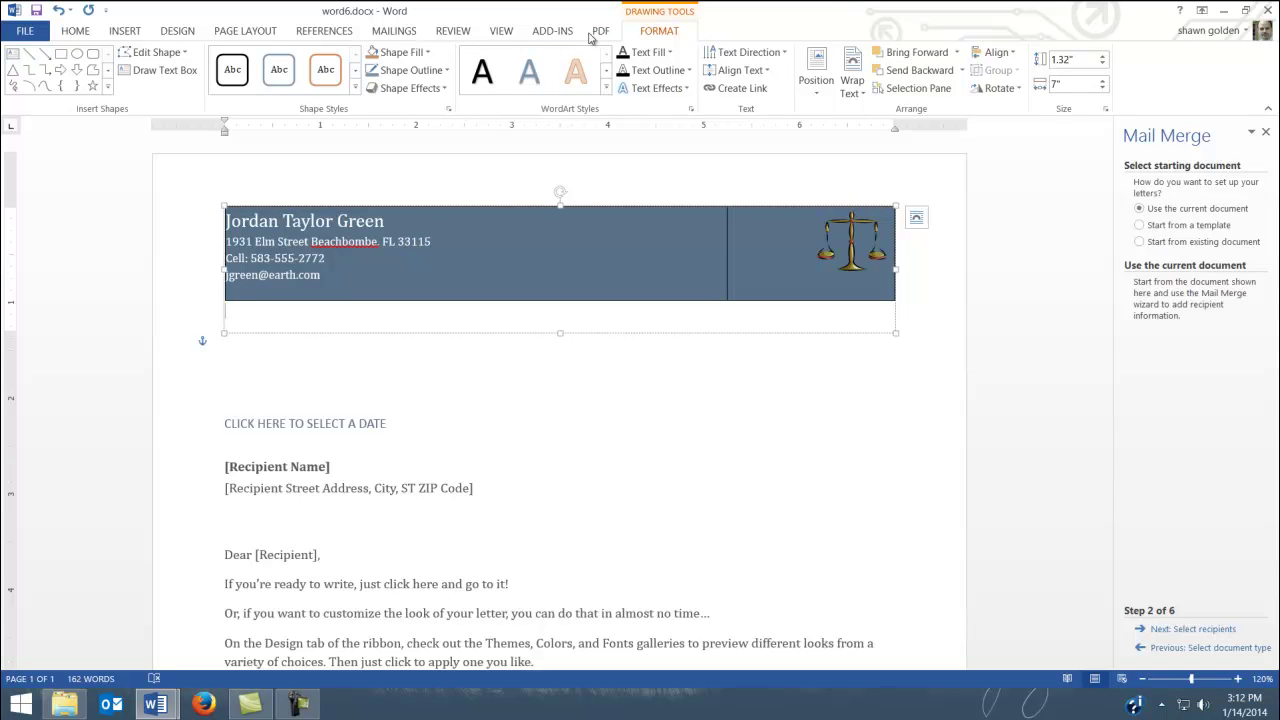
click(427, 53)
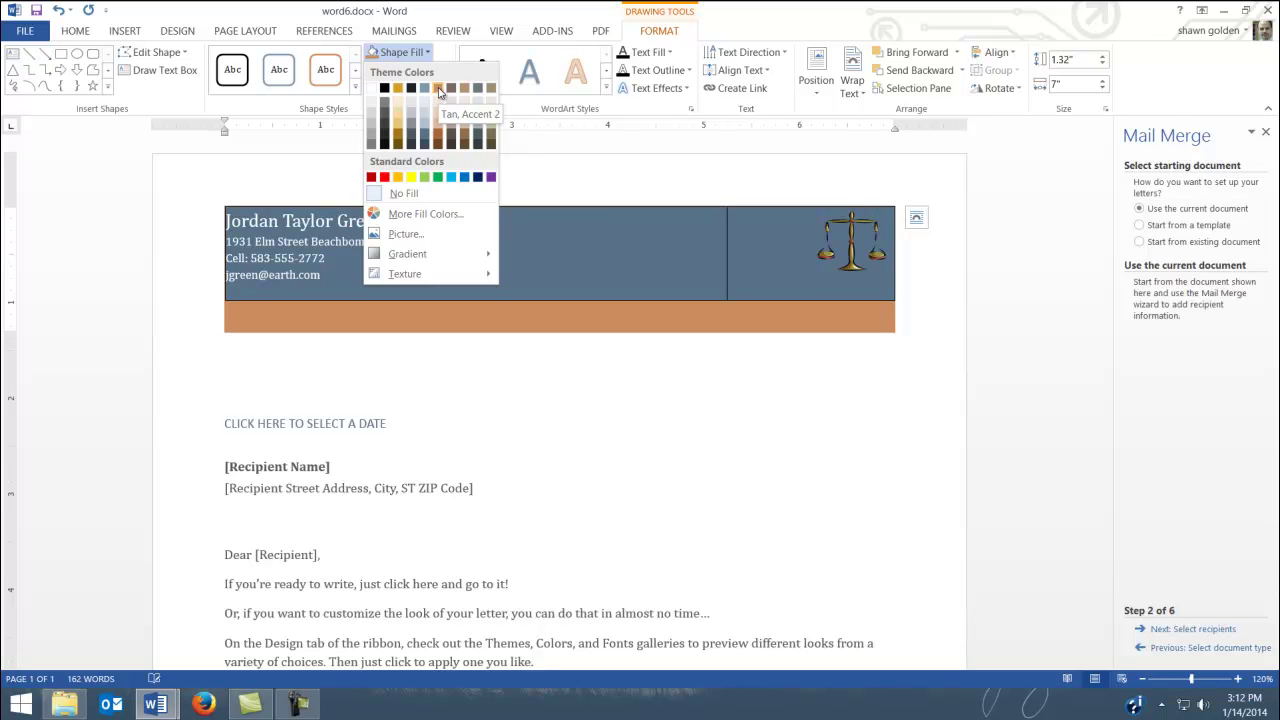
click(440, 140)
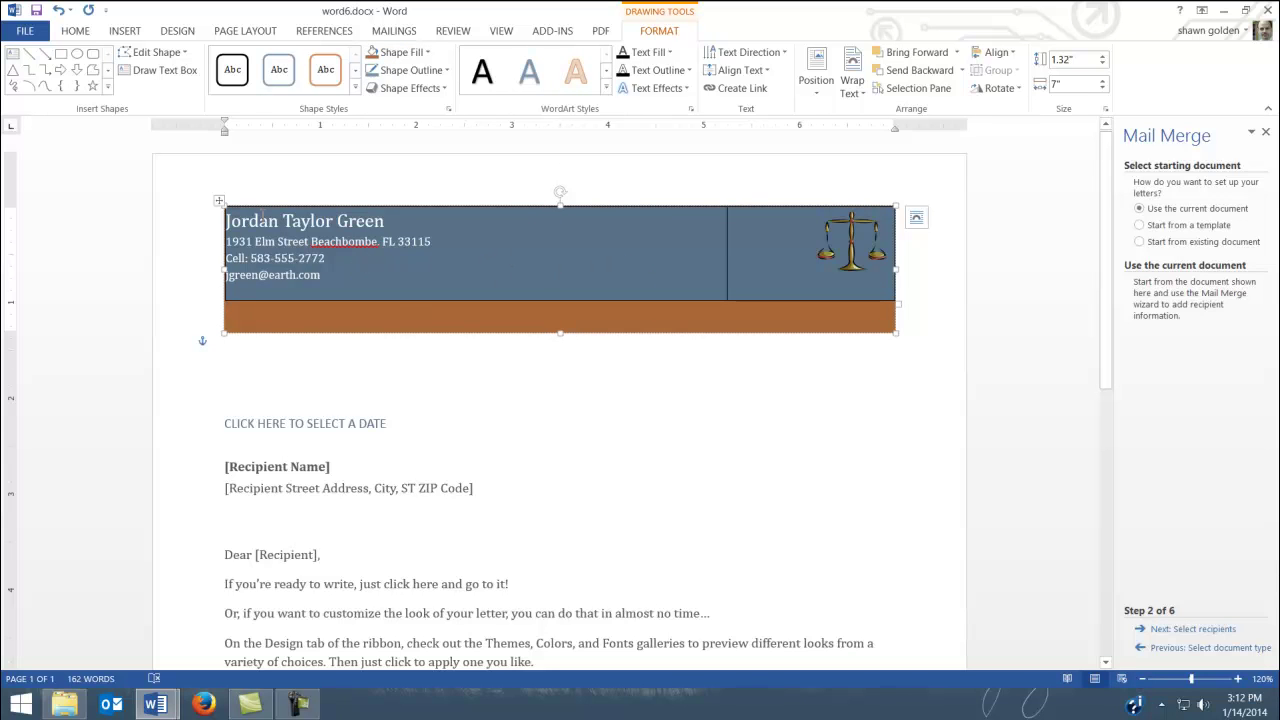
click(220, 200)
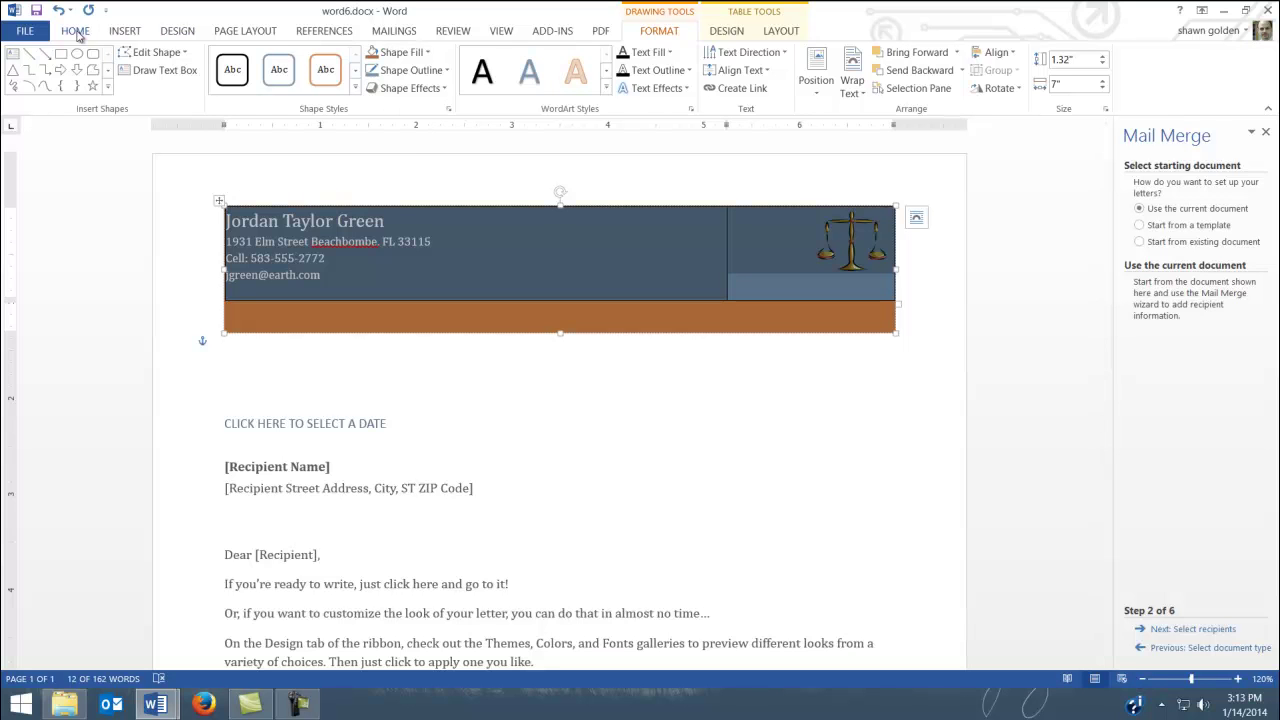
Set the header table's borders to No Border so the shaded box shows no lines
click(80, 36)
click(485, 85)
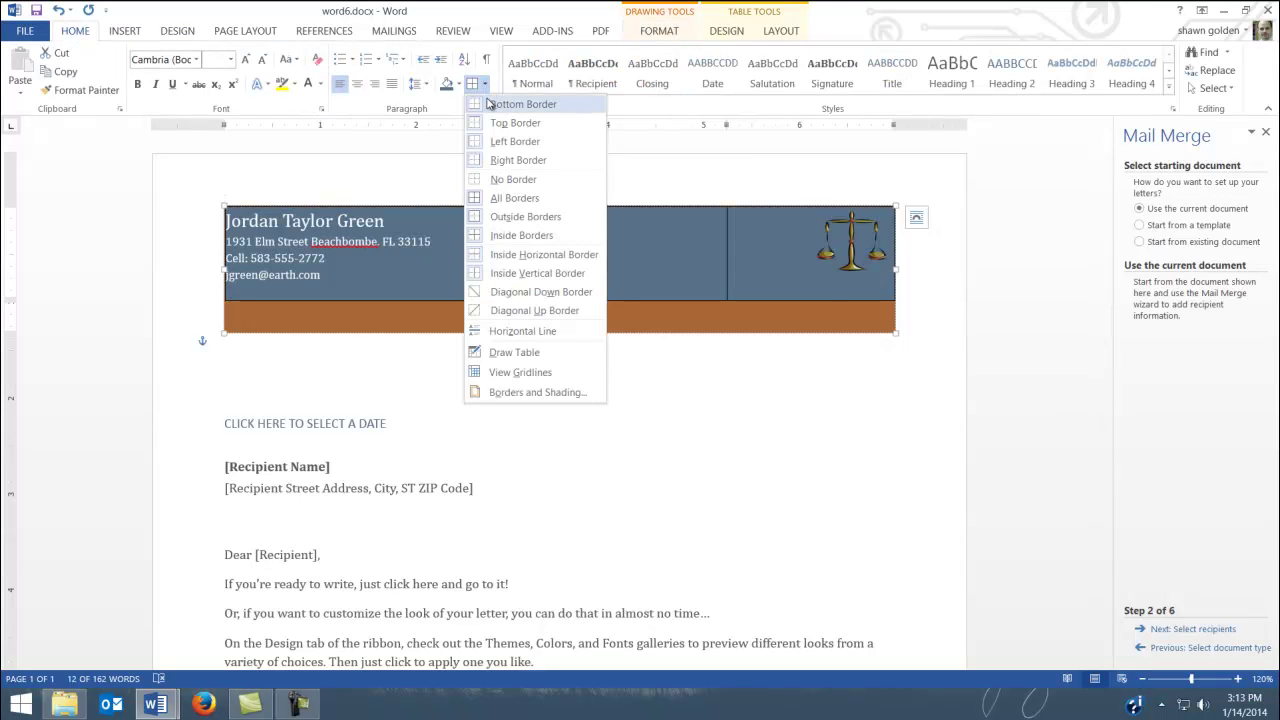
click(512, 180)
click(401, 368)
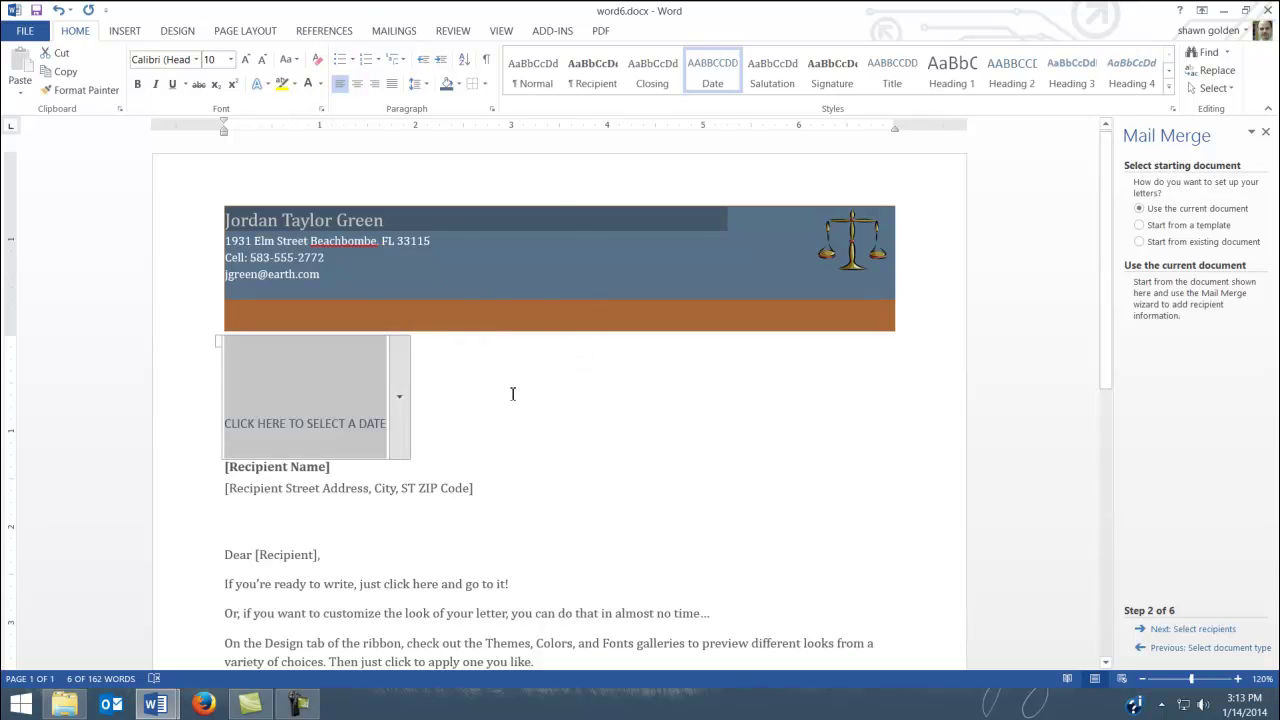
click(455, 225)
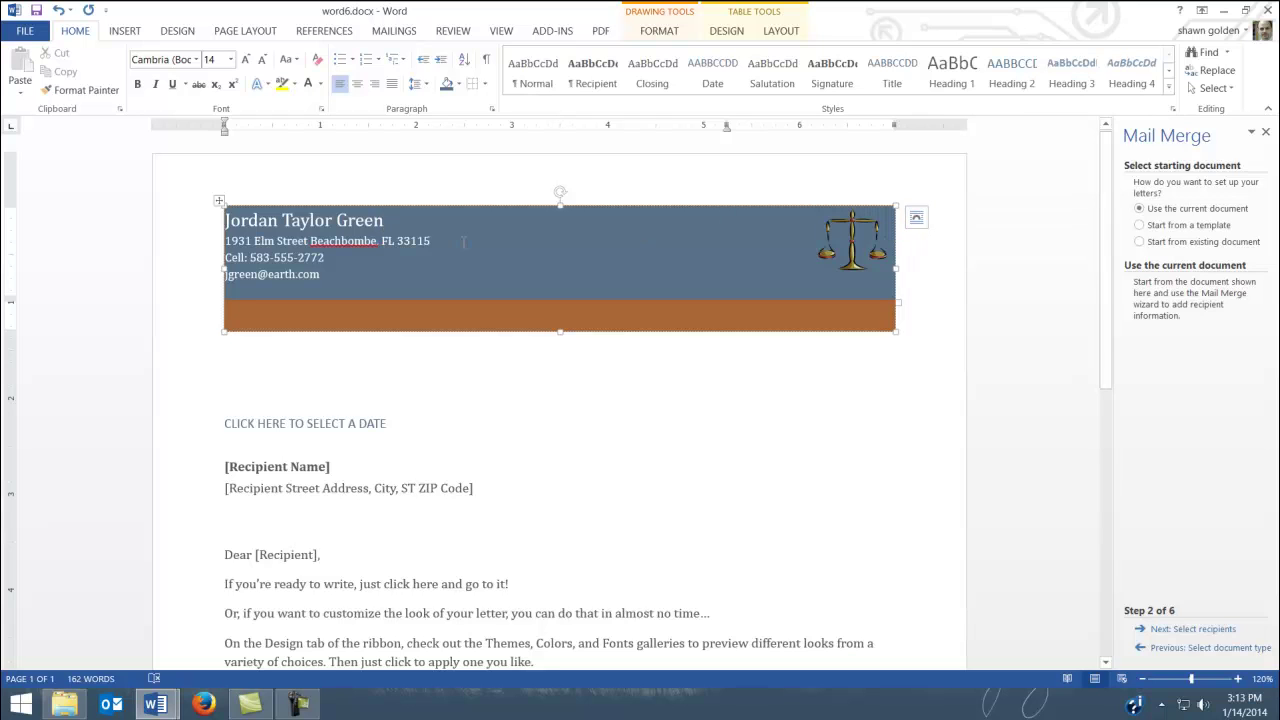
Give the header box an absolute vertical position of 0.1" below the page, then deselect it
click(916, 220)
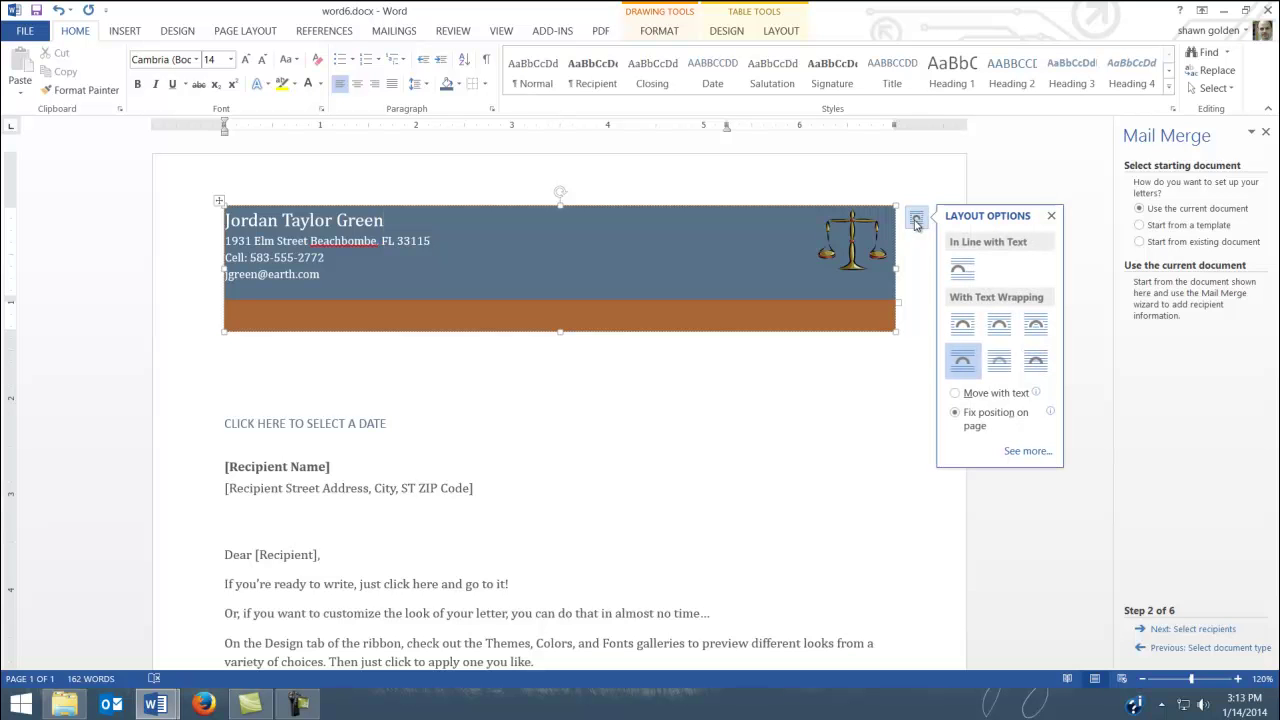
click(1028, 451)
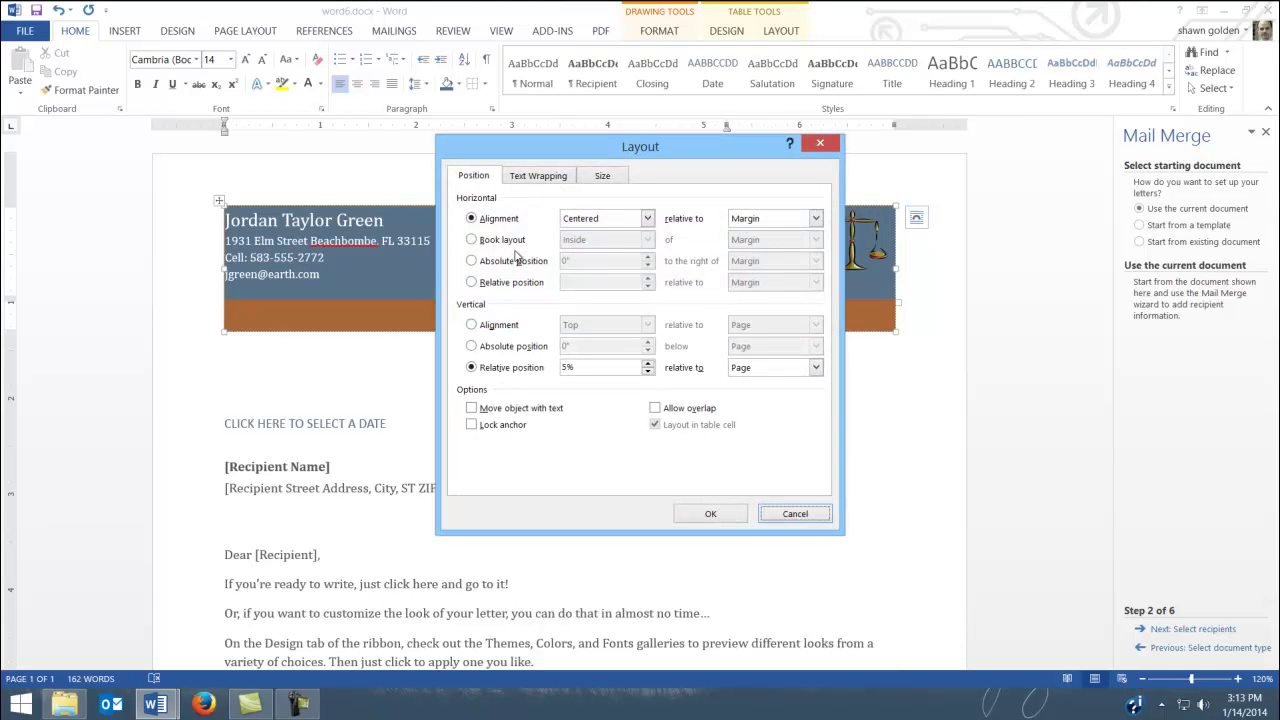
click(472, 347)
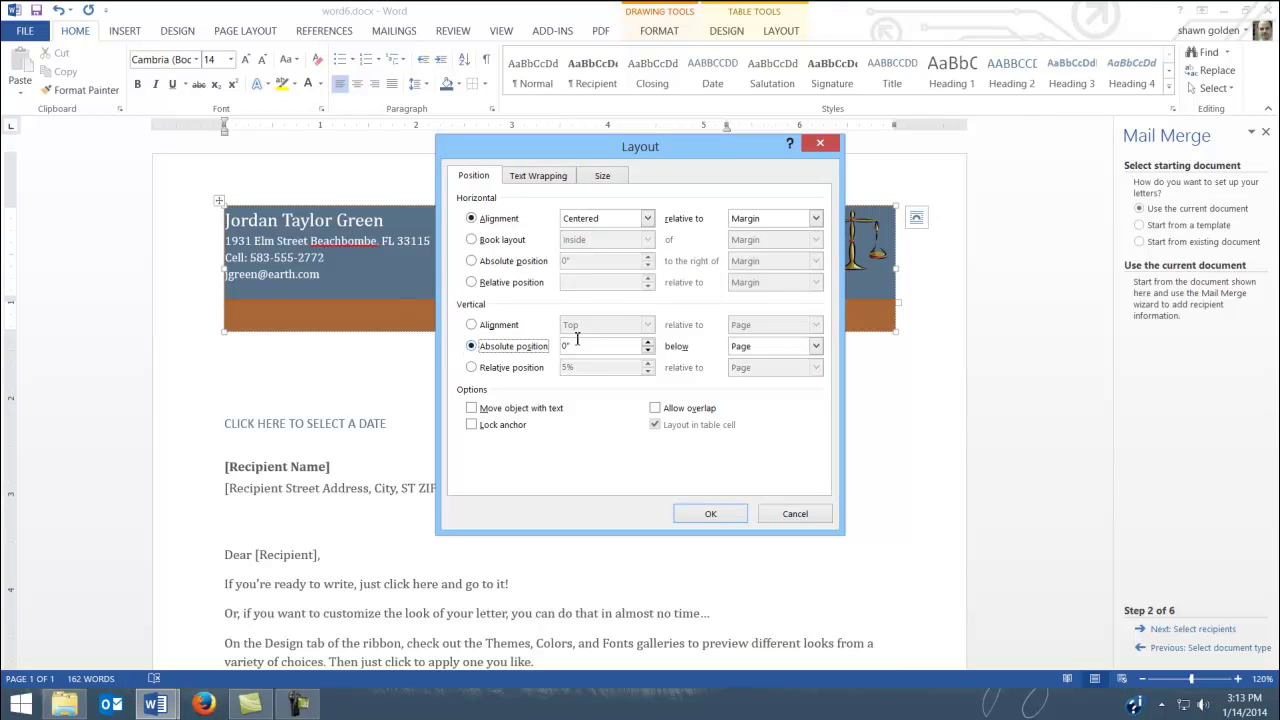
click(648, 342)
click(710, 513)
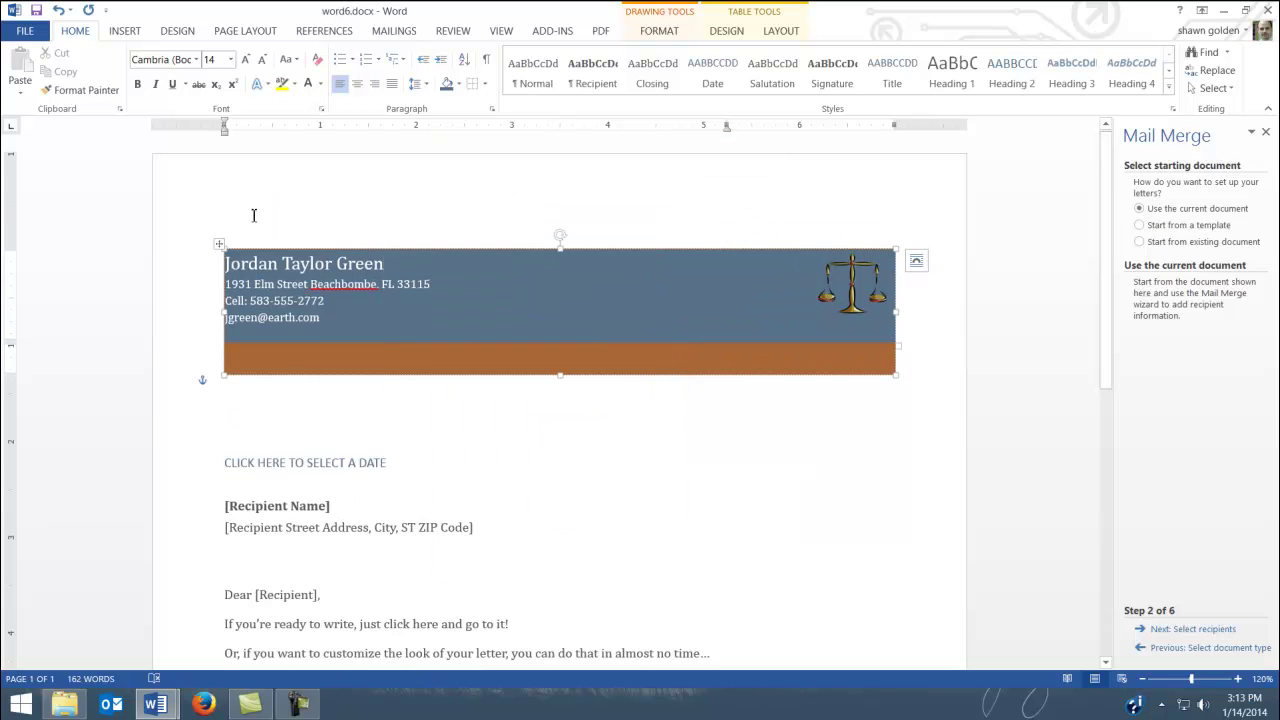
click(567, 416)
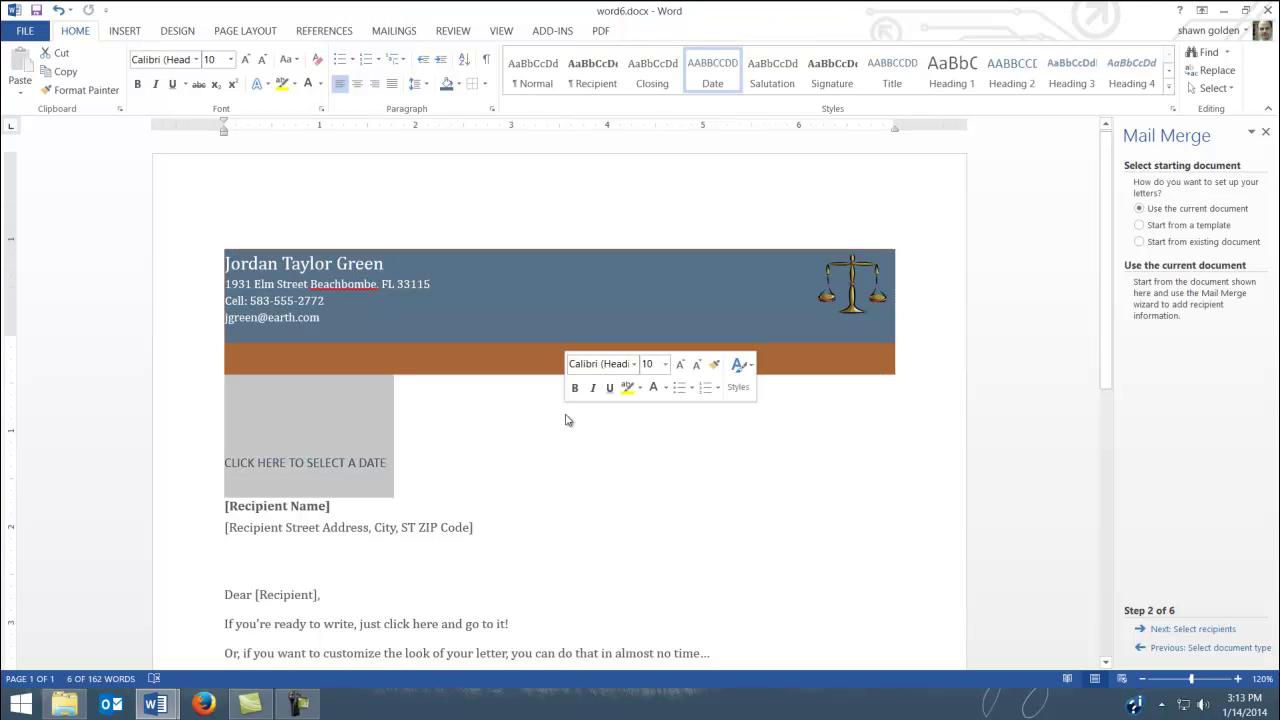